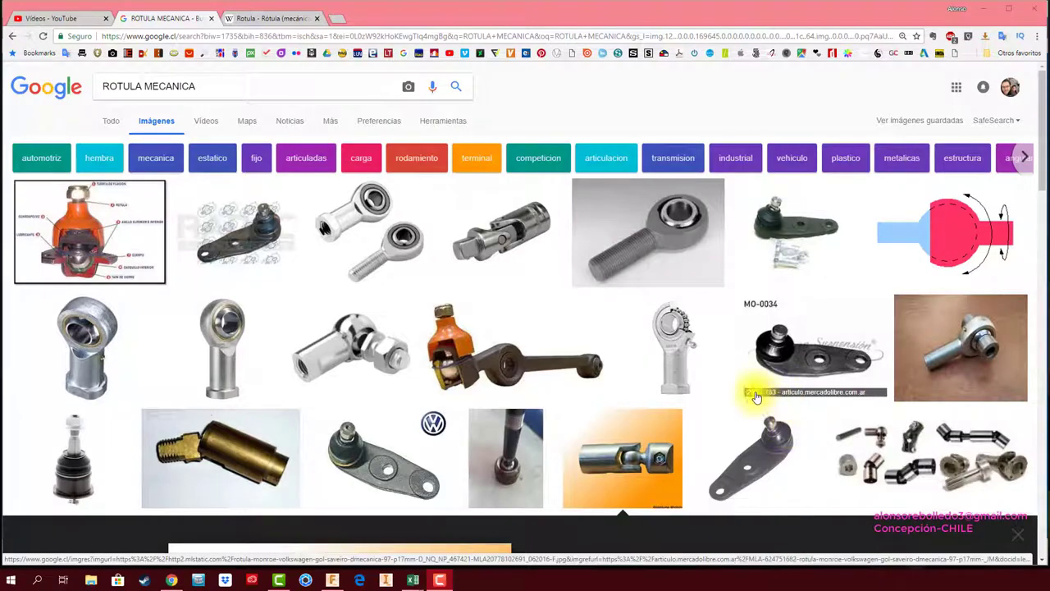
Step: Scroll down the ROTULA MECANICA image results and back up to the orange ball-joint connector preview
scroll(755, 397, down, 2)
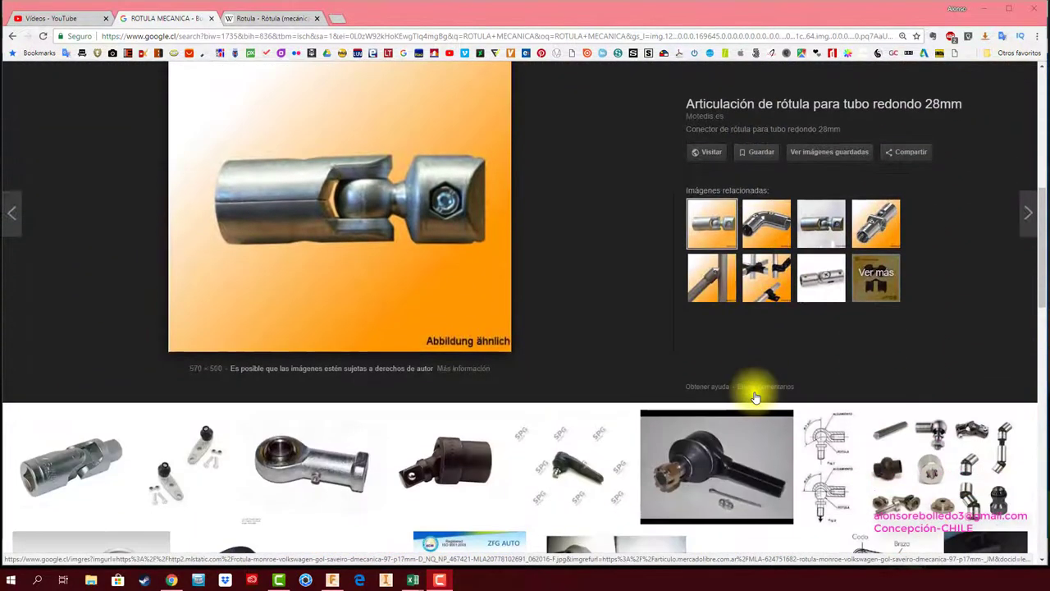
scroll(755, 397, down, 2)
scroll(756, 397, down, 1)
scroll(755, 397, down, 1)
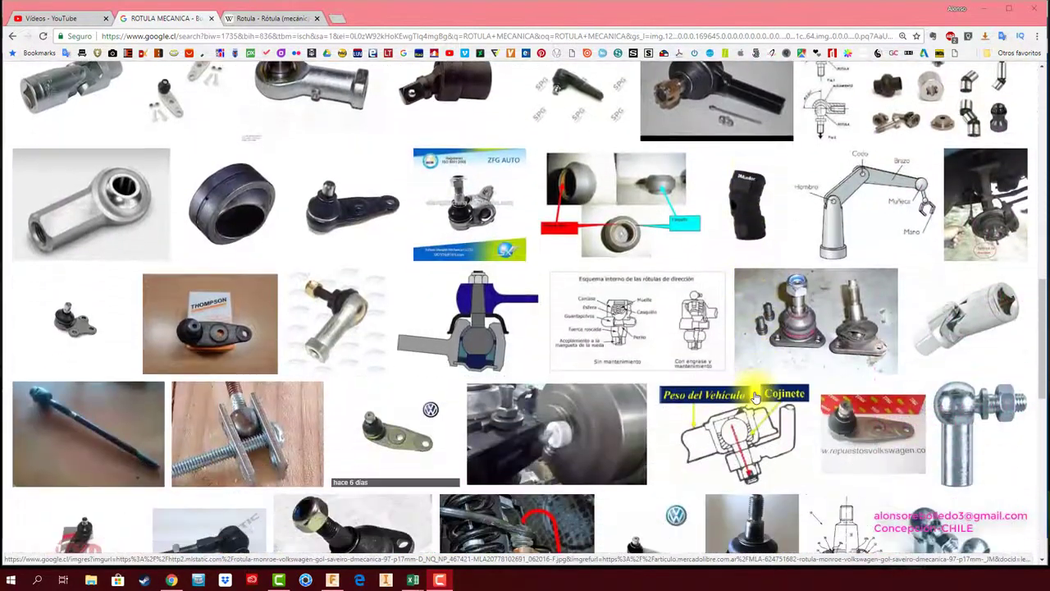
scroll(738, 395, down, 1)
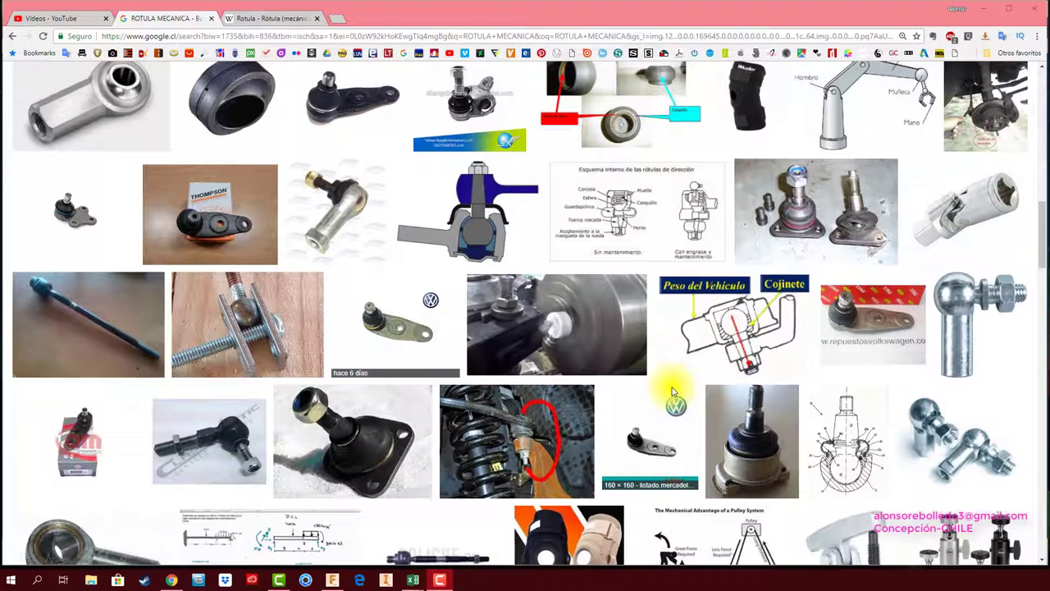
scroll(671, 392, up, 1)
scroll(671, 391, up, 2)
scroll(671, 391, up, 2)
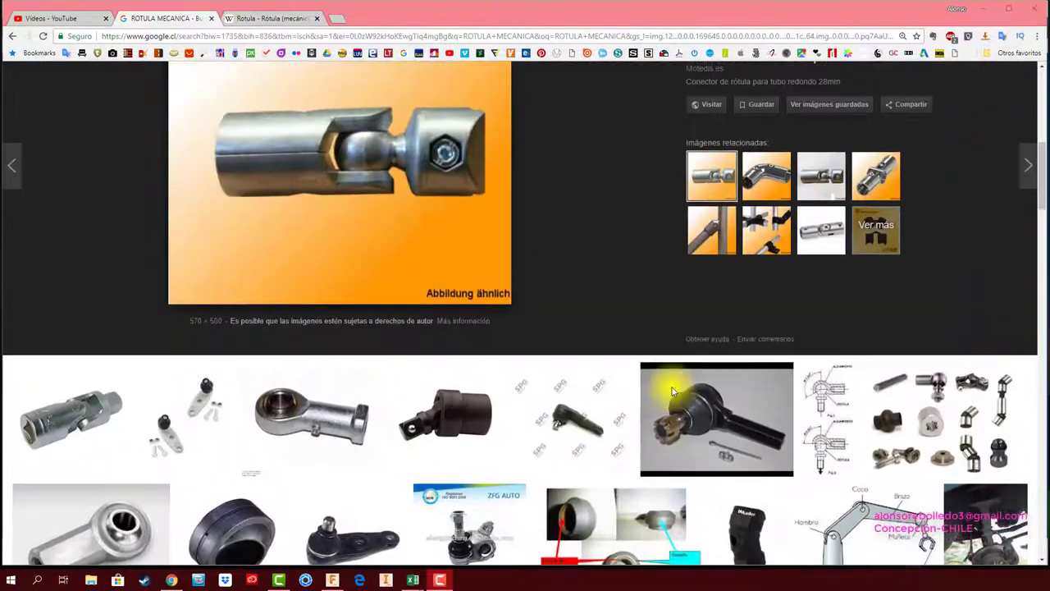
scroll(671, 391, up, 3)
scroll(671, 391, up, 3)
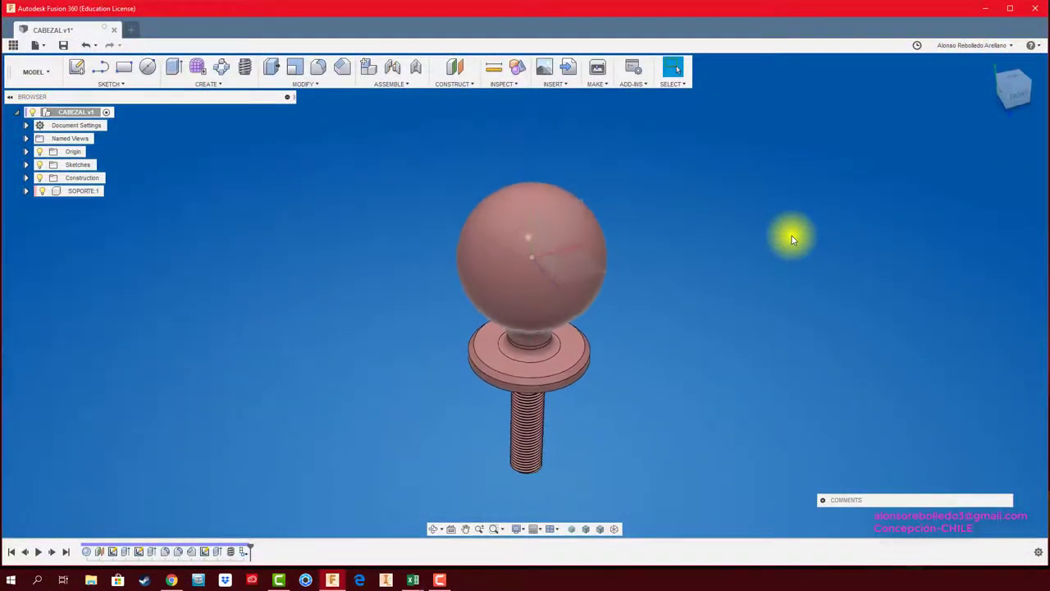
Step: Orbit the CABEZAL model slightly to view the top of the base
shift+middle_drag(791, 236, 778, 218)
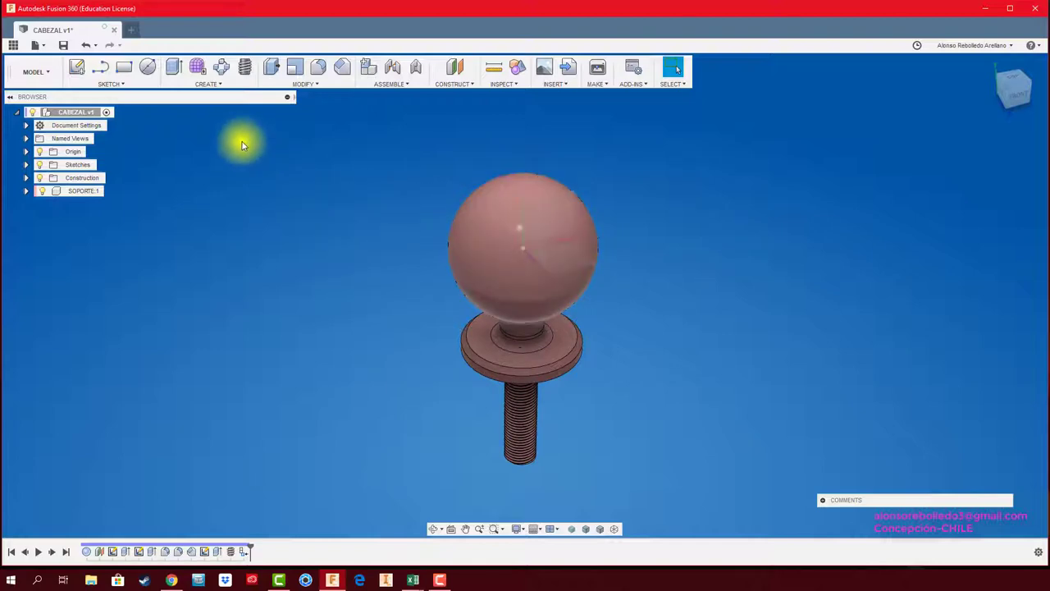
Step: Hollow the ball with a 75 mm diameter Sphere cut centred on the ball's centre
click(213, 84)
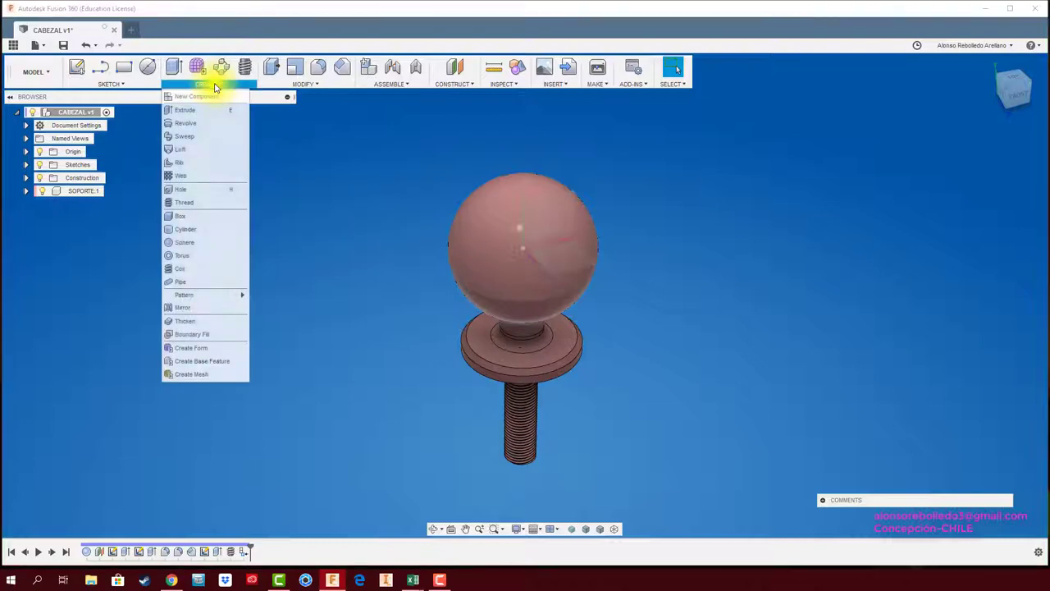
click(194, 243)
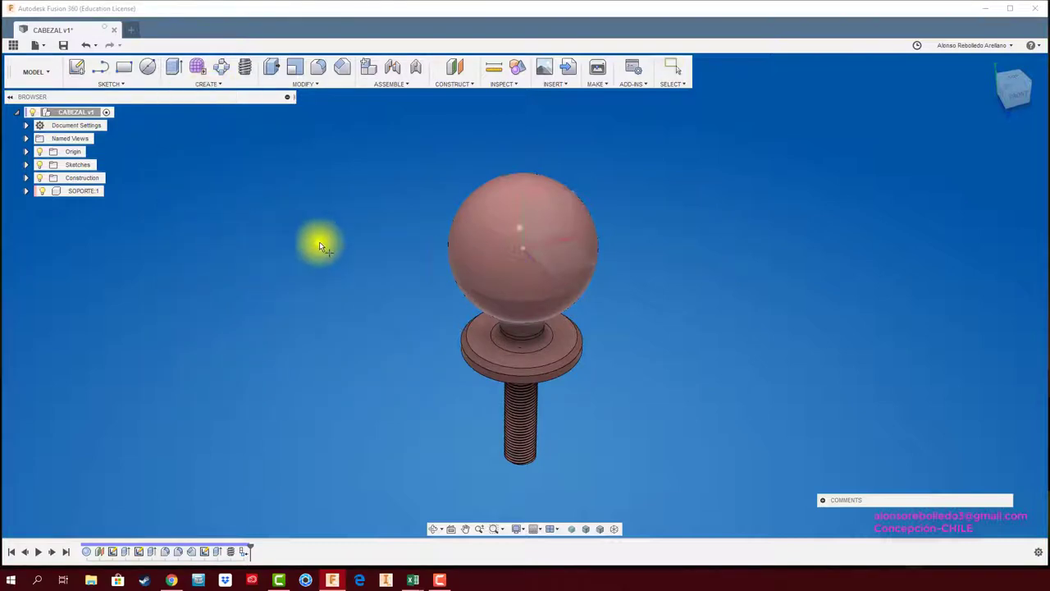
click(555, 211)
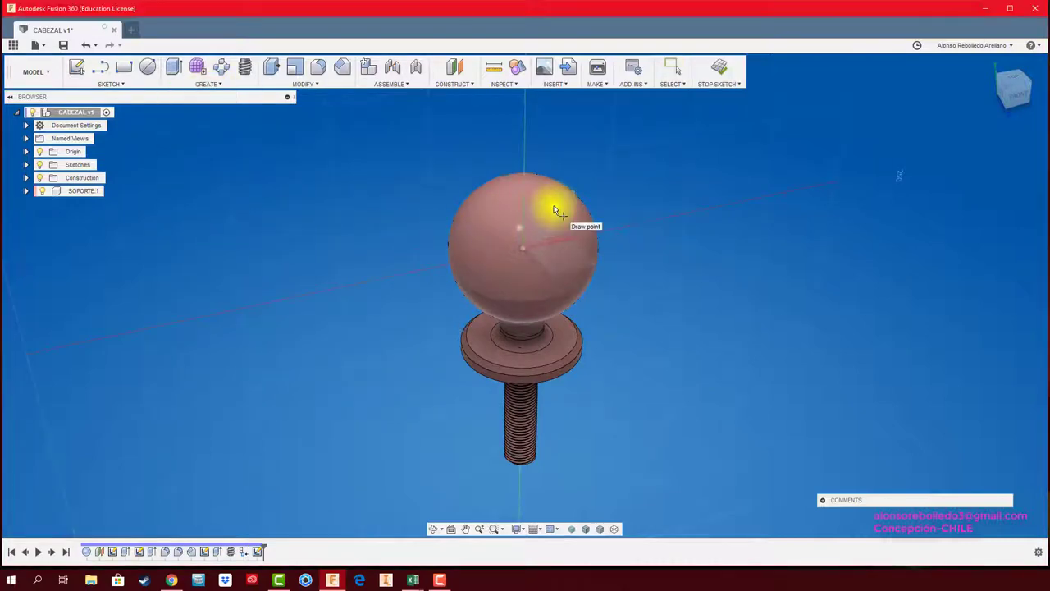
click(525, 252)
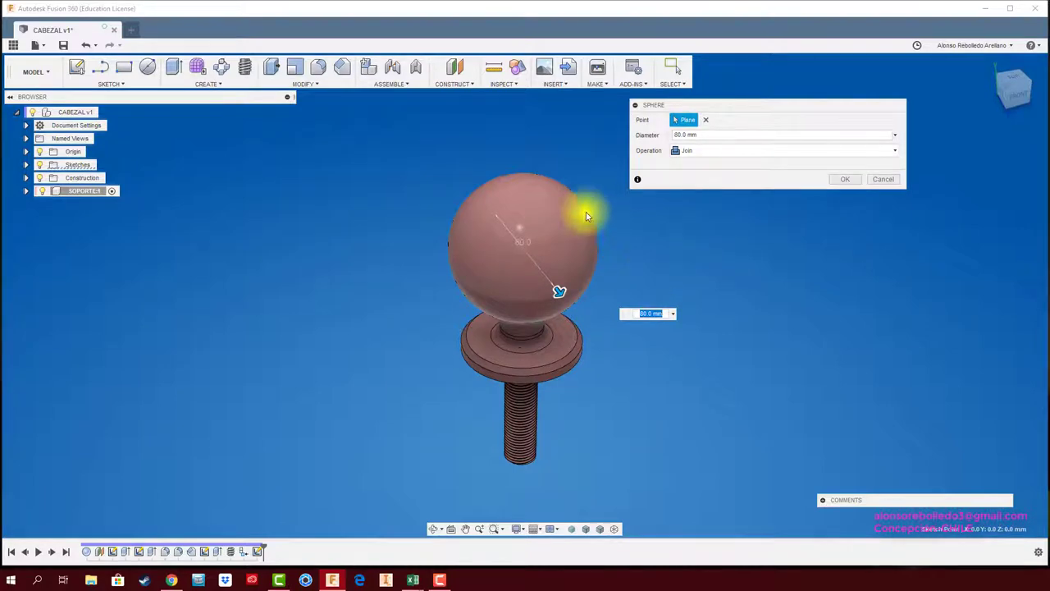
drag(708, 137, 663, 141)
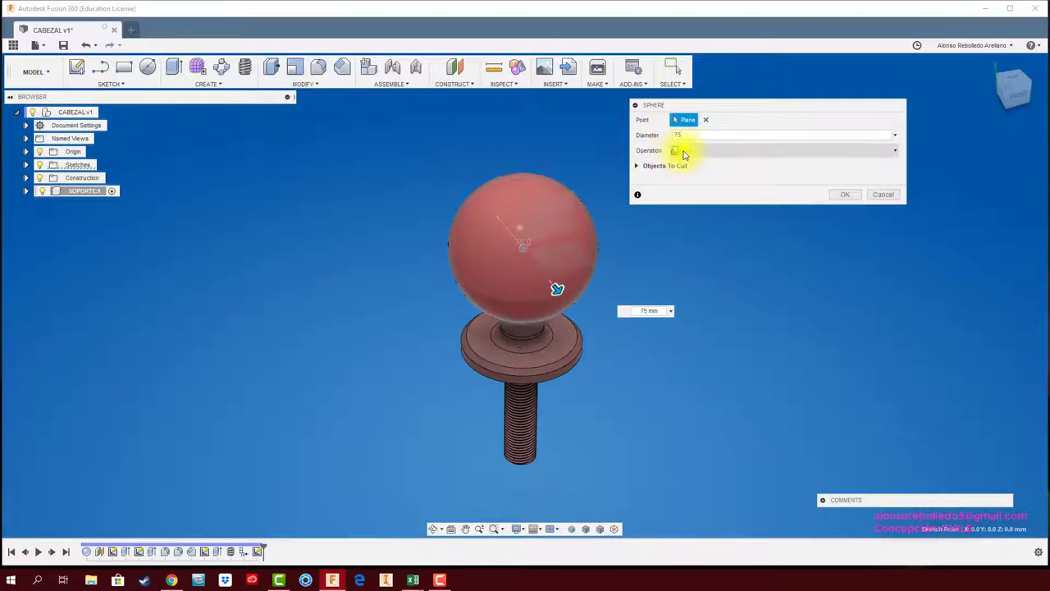
click(841, 194)
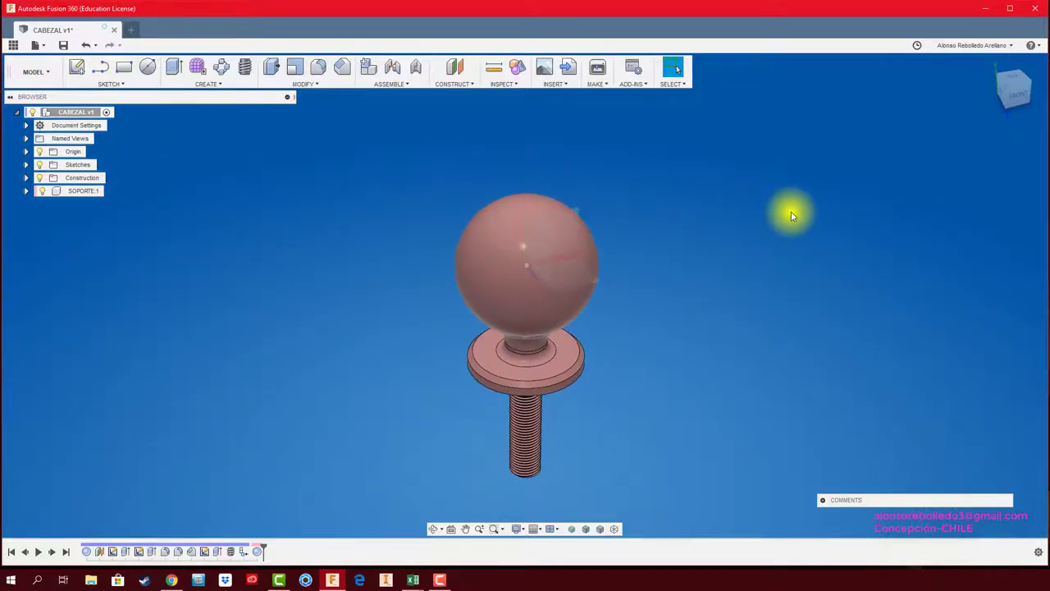
Step: Sketch a 2-point rectangle on the front plane spanning the ball's upper half
click(124, 67)
click(567, 218)
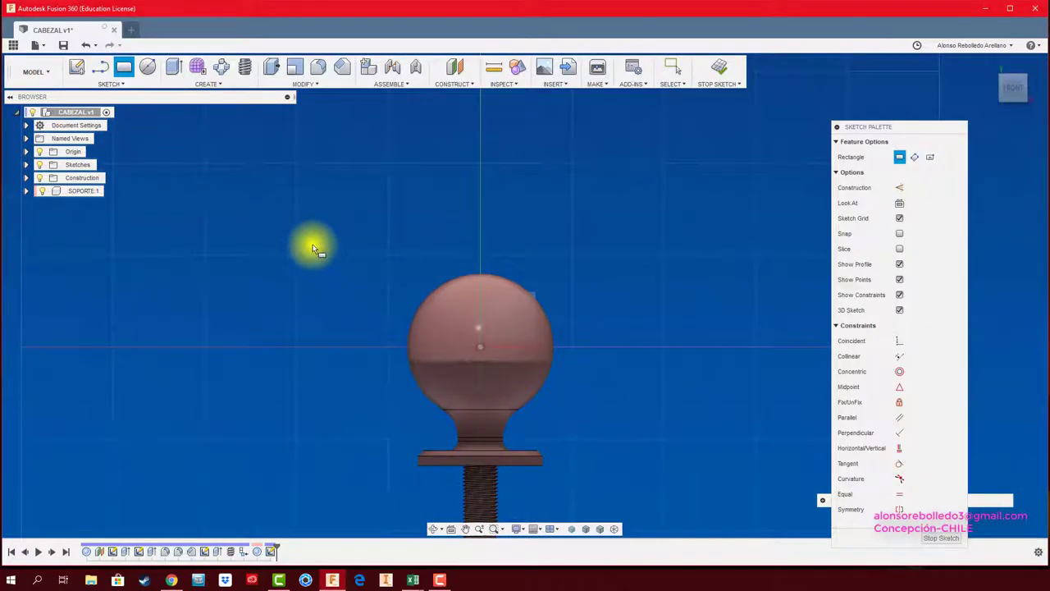
click(312, 243)
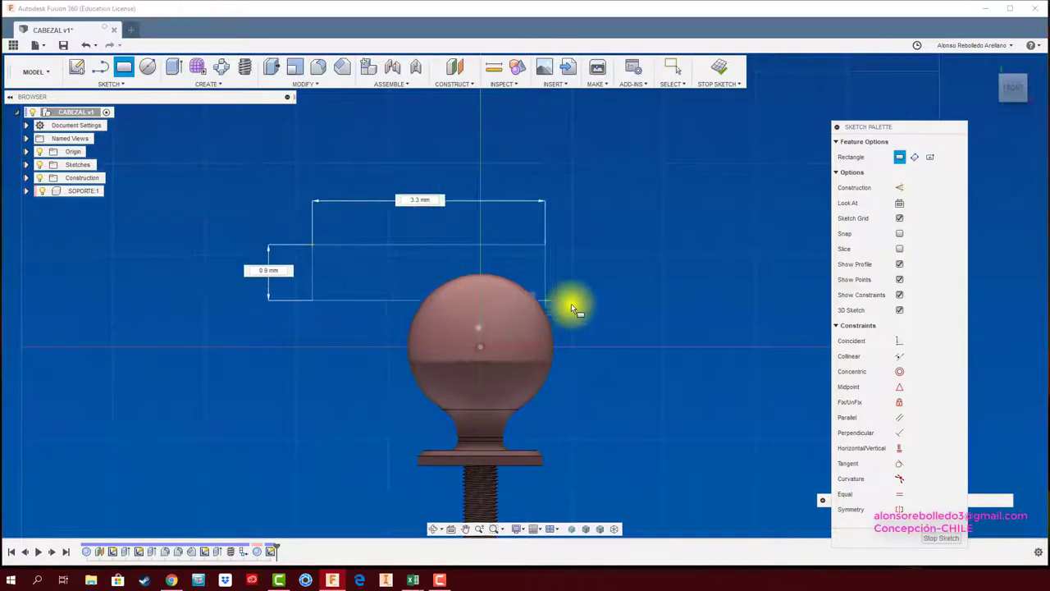
click(682, 327)
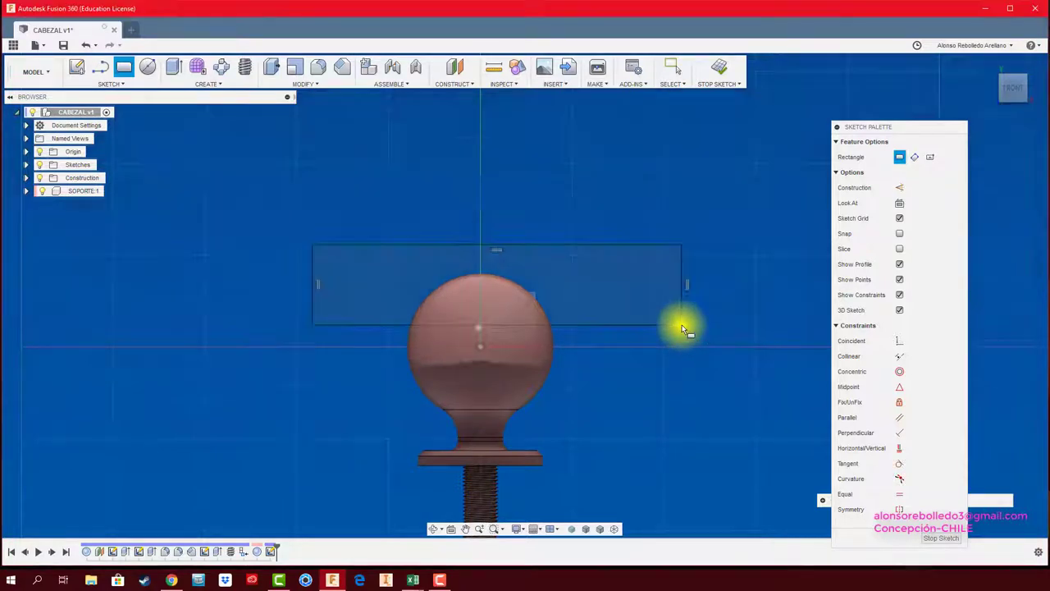
shift+middle_drag(645, 321, 622, 206)
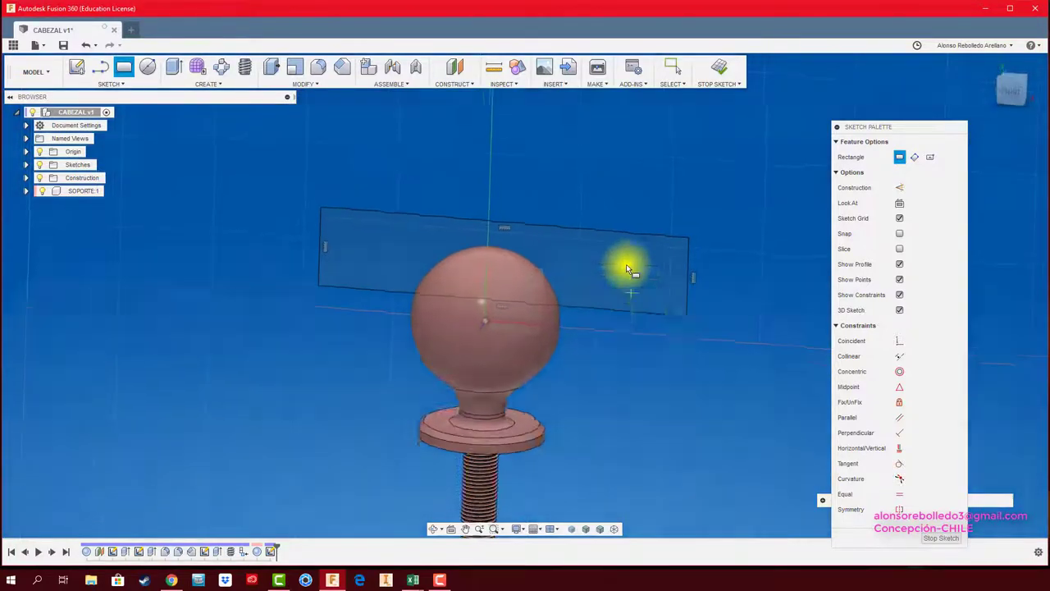
Step: Extrude-cut the rectangle 141.2 mm symmetrically to slice off the ball's top
key(e)
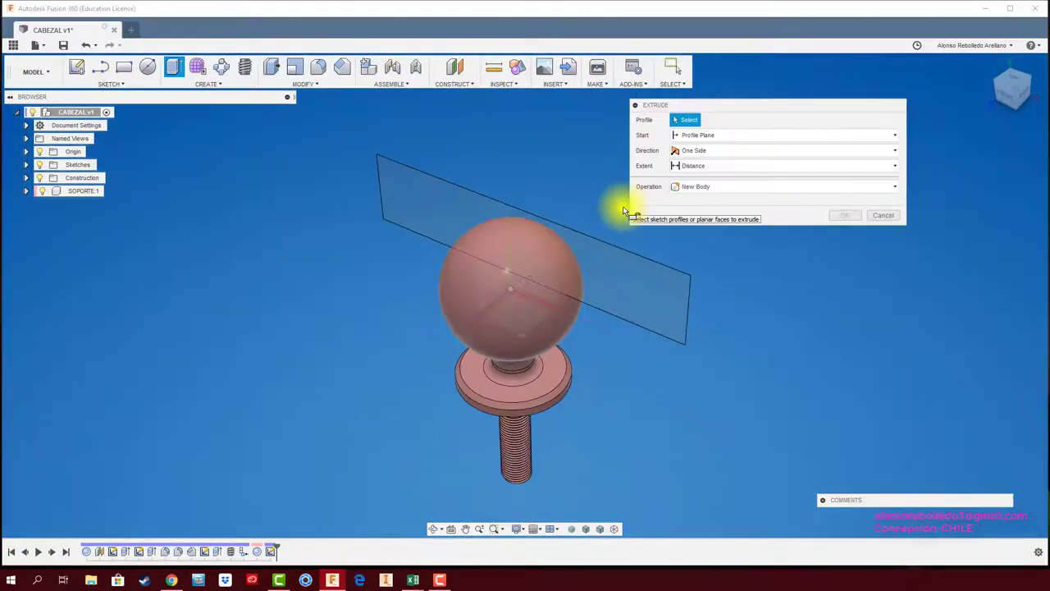
click(639, 306)
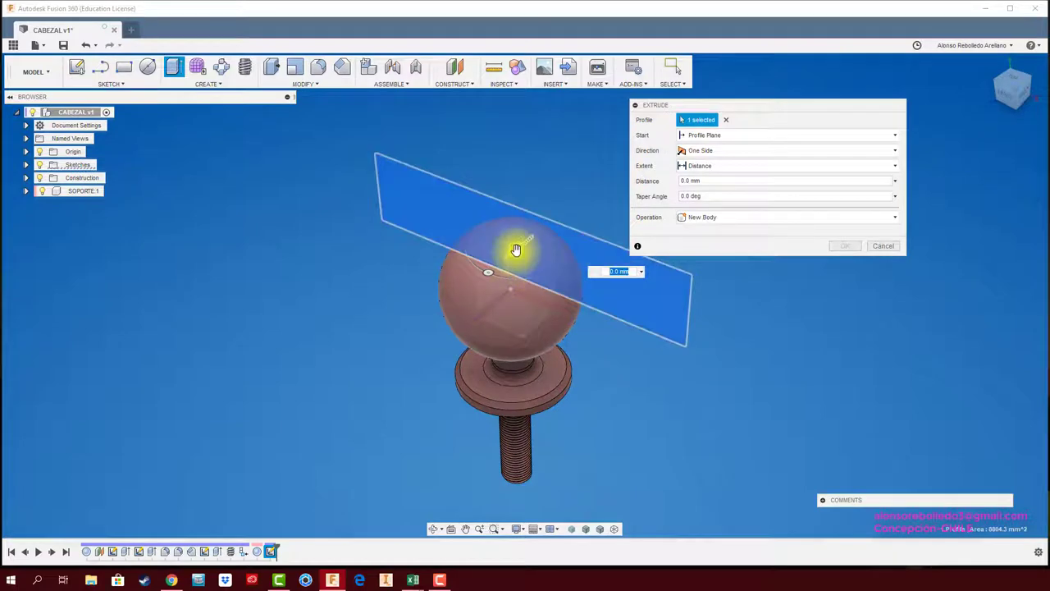
drag(520, 246, 310, 373)
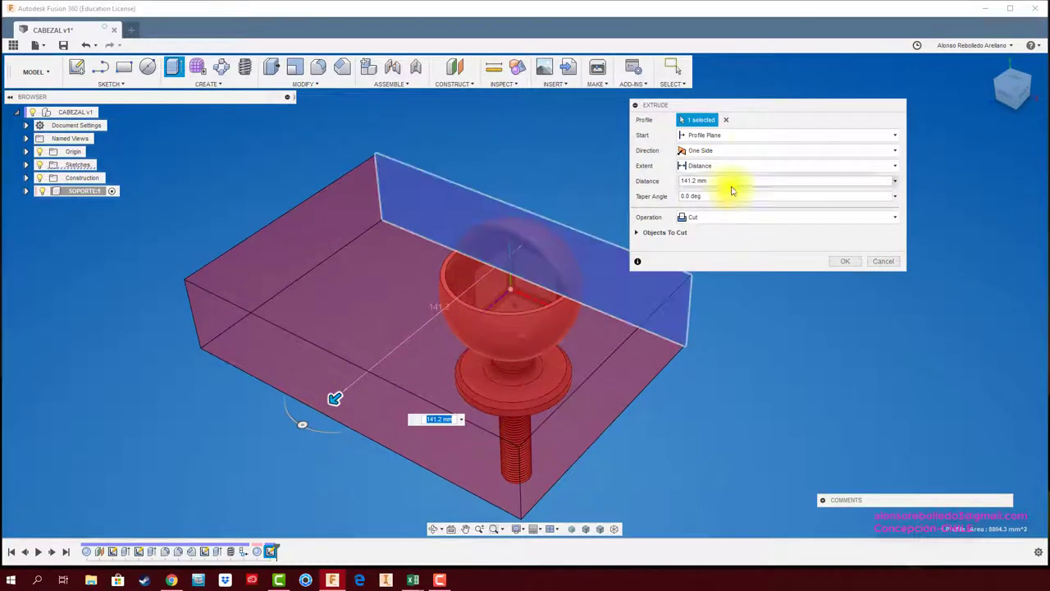
click(744, 152)
click(722, 190)
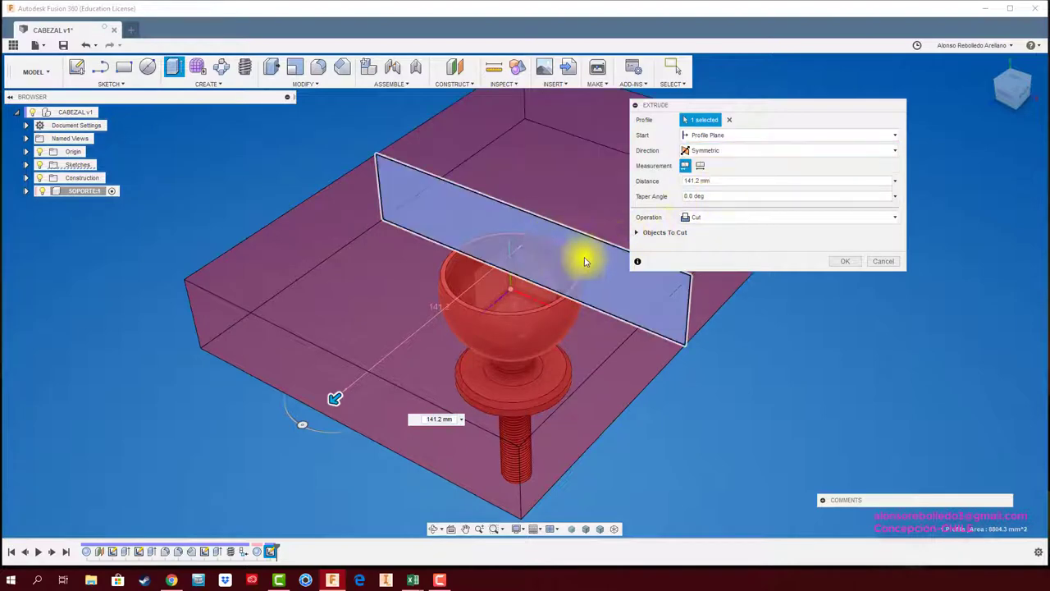
click(845, 260)
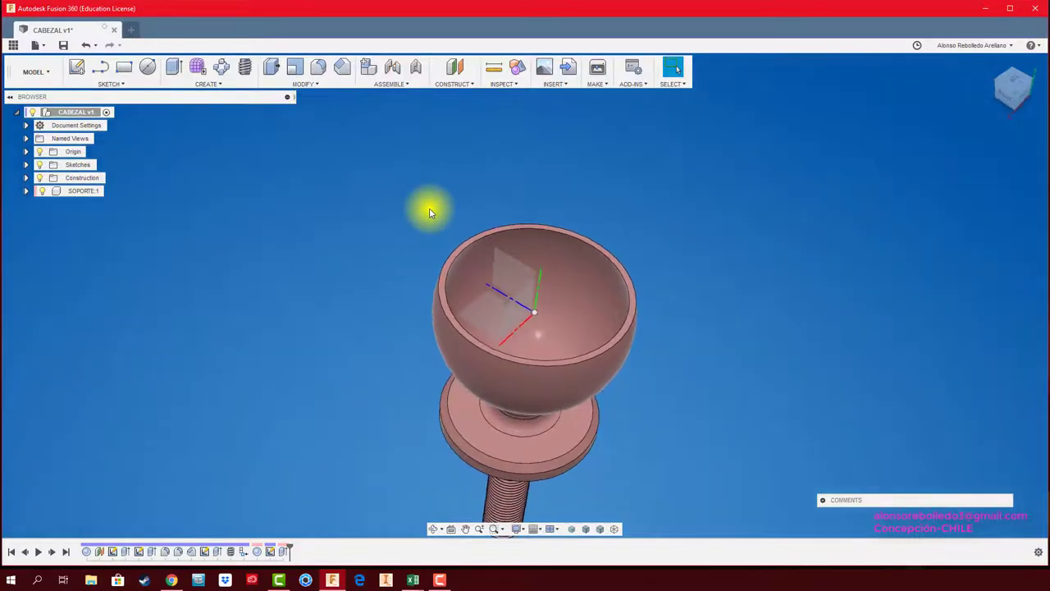
Step: Add a new ESFERA component under CABEZAL and make it the active component
right_click(76, 112)
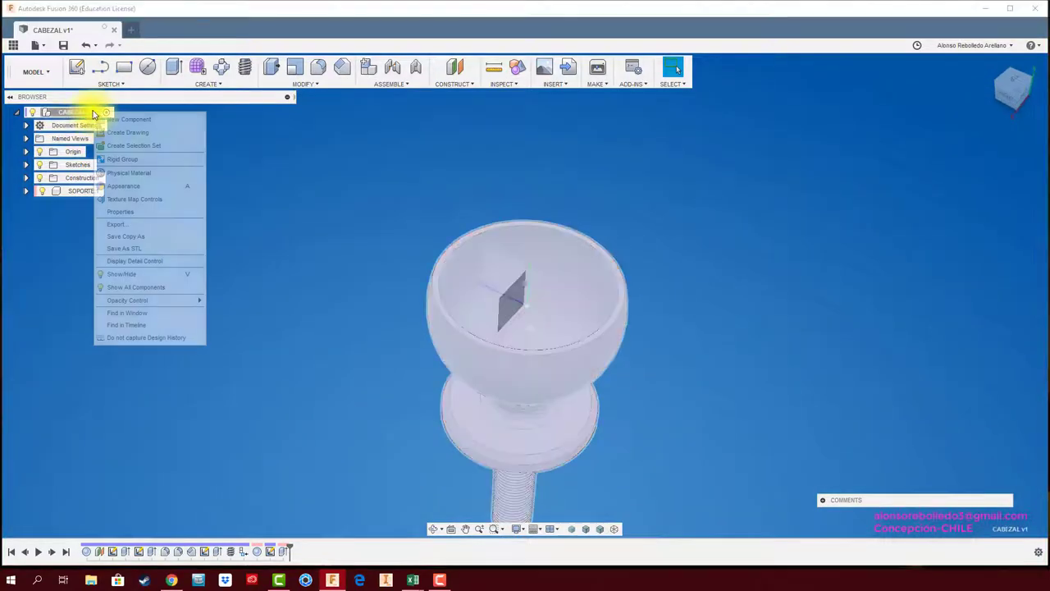
click(119, 115)
click(112, 206)
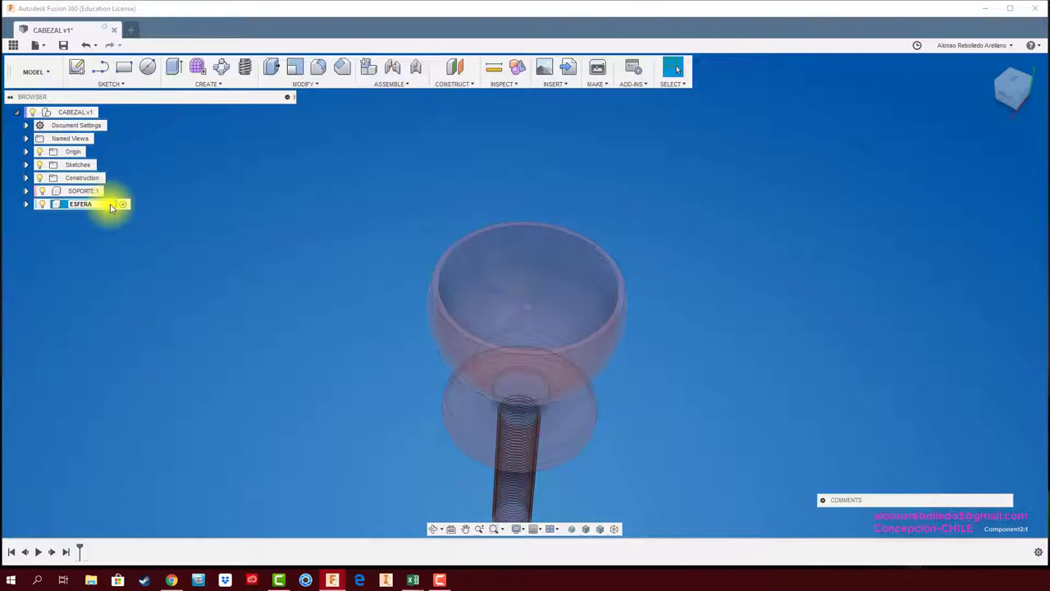
click(106, 205)
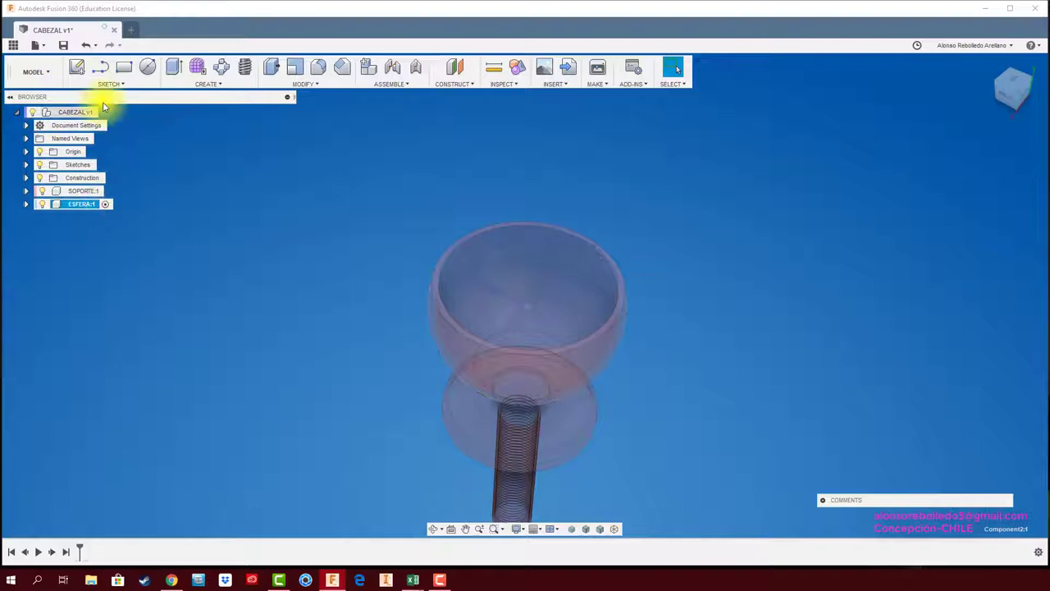
click(200, 85)
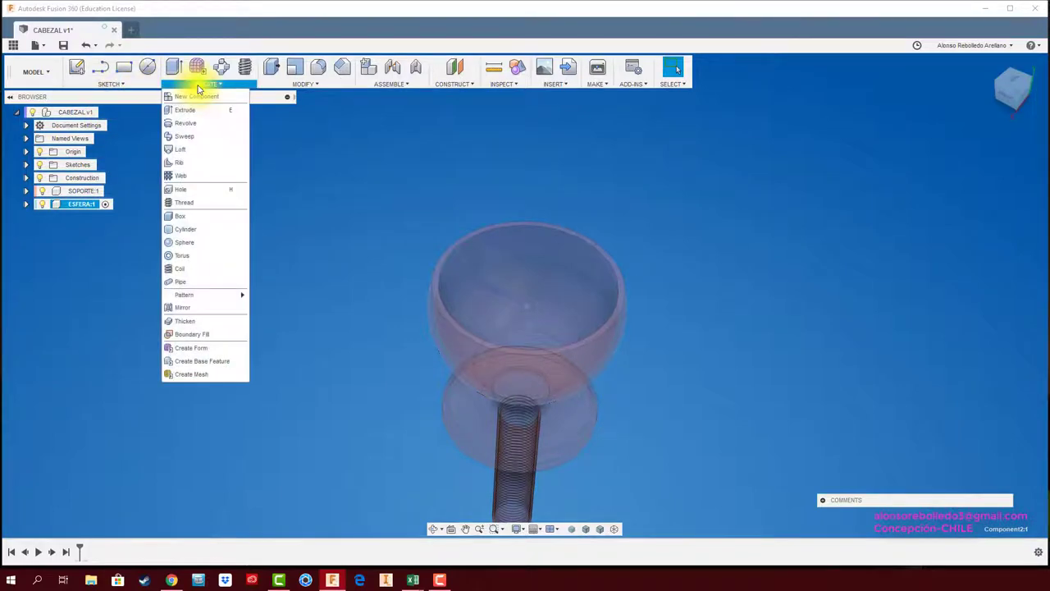
Step: Create a 75 mm sphere in ESFERA centred at the origin inside the cup
click(201, 240)
click(496, 274)
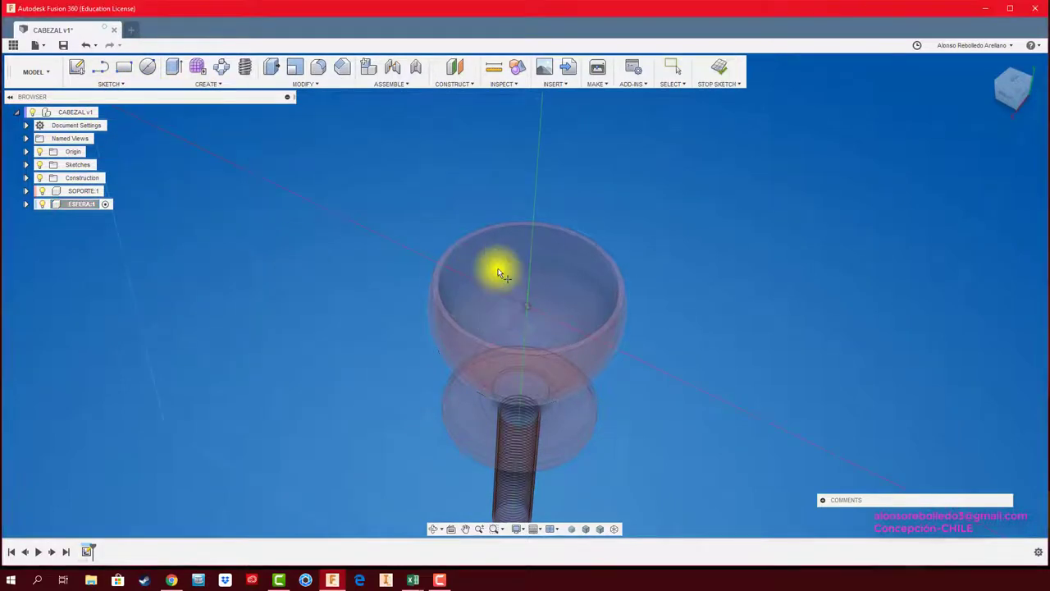
click(527, 307)
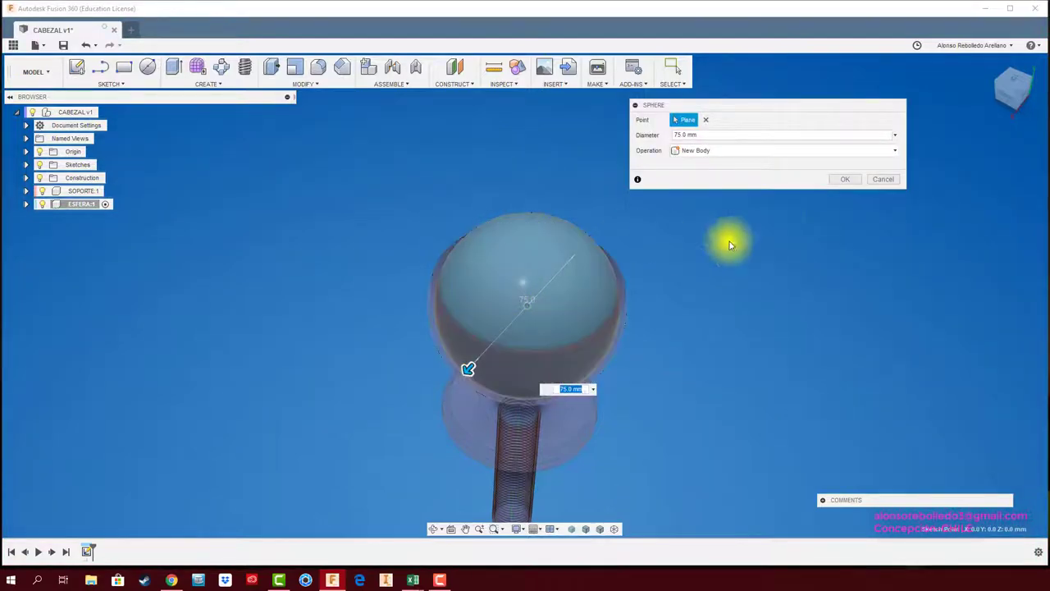
click(842, 180)
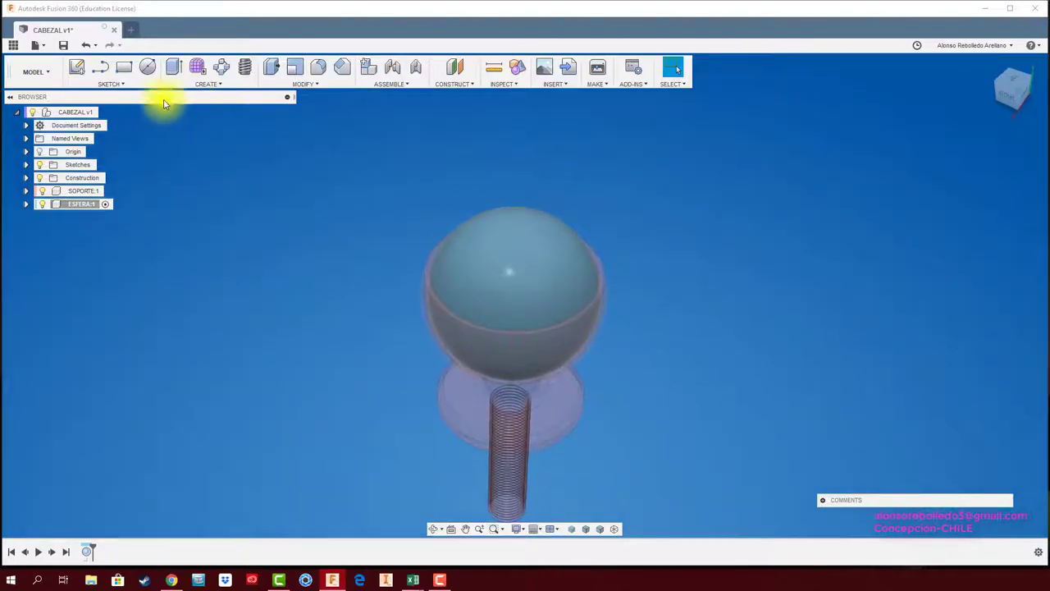
Step: Sketch two concentric center-diameter circles at the origin on the plane inside the cup
click(148, 70)
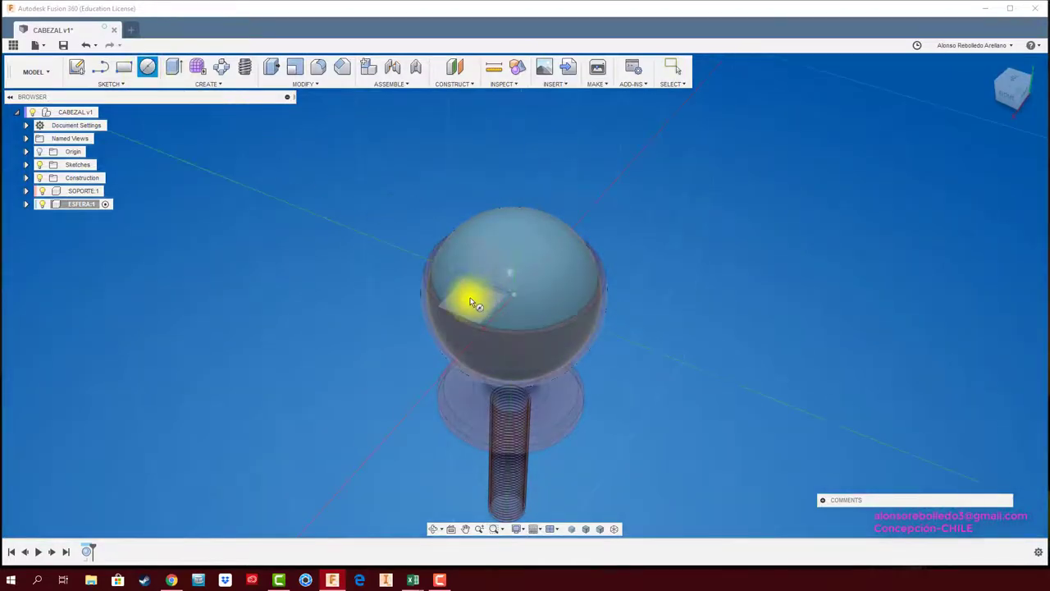
click(472, 297)
click(497, 260)
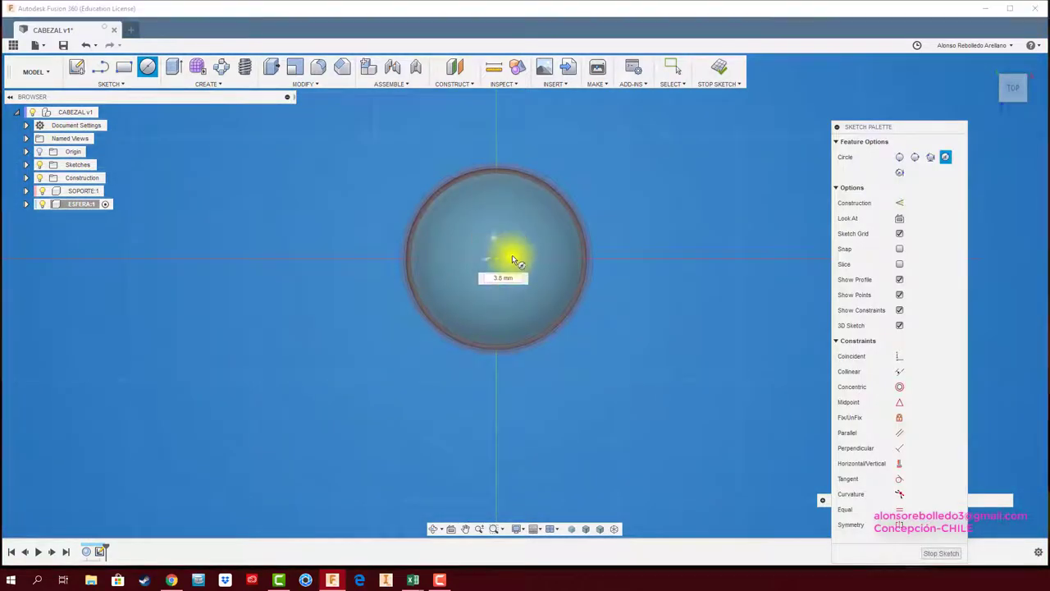
click(515, 265)
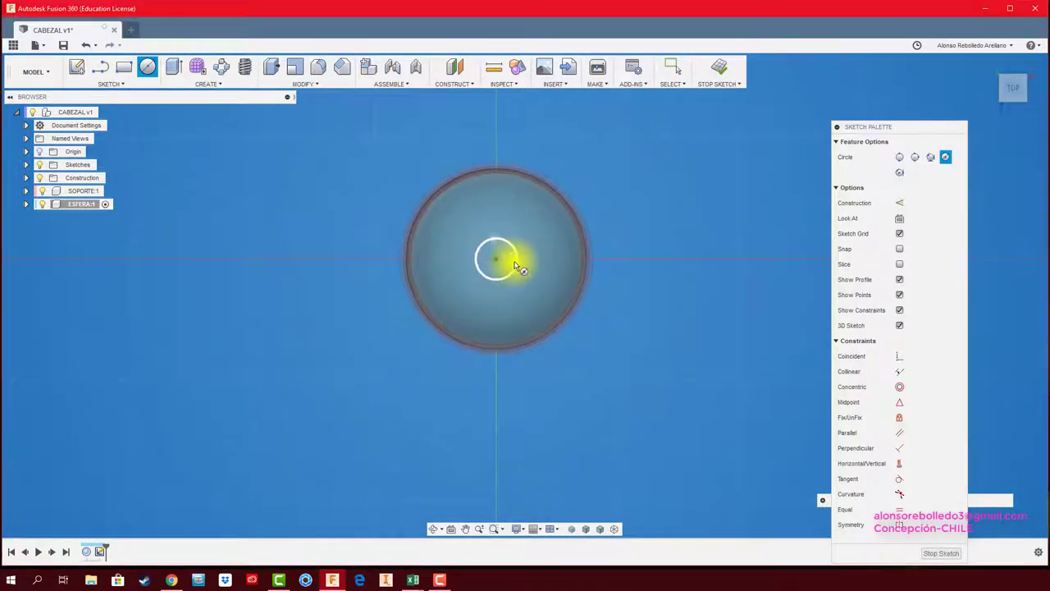
click(499, 261)
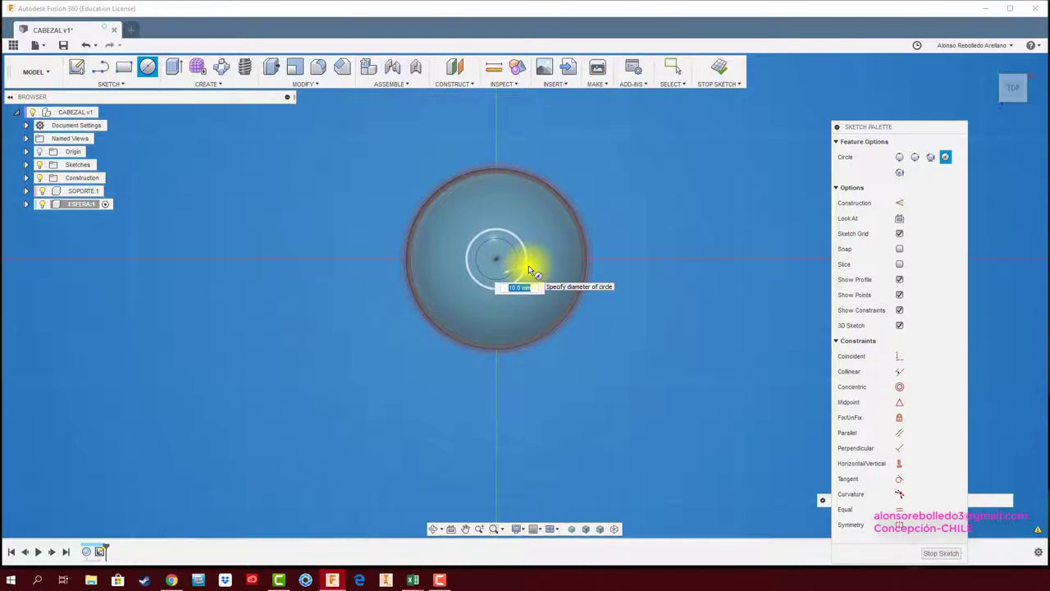
click(529, 267)
Step: Extrude the circle profile 84.9 mm upward as a Join, forming the sphere's handle
key(e)
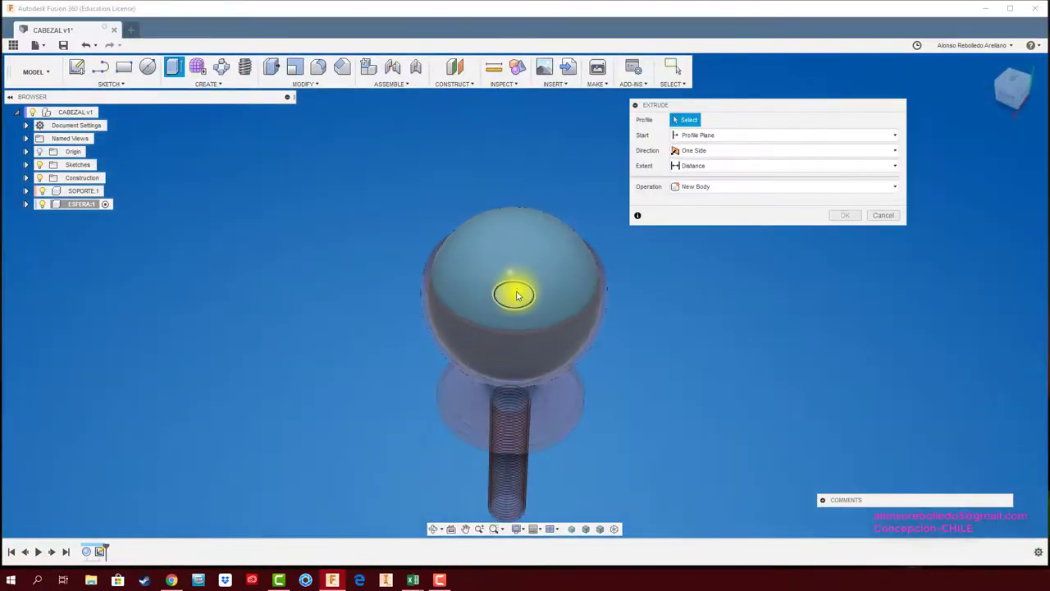
click(517, 295)
drag(514, 270, 503, 118)
click(698, 217)
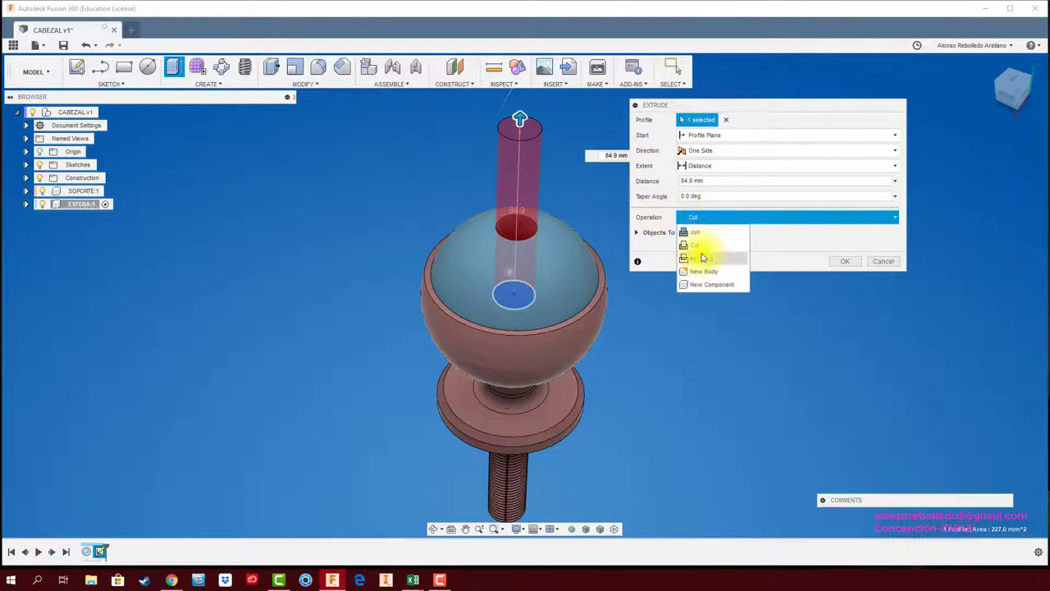
click(696, 232)
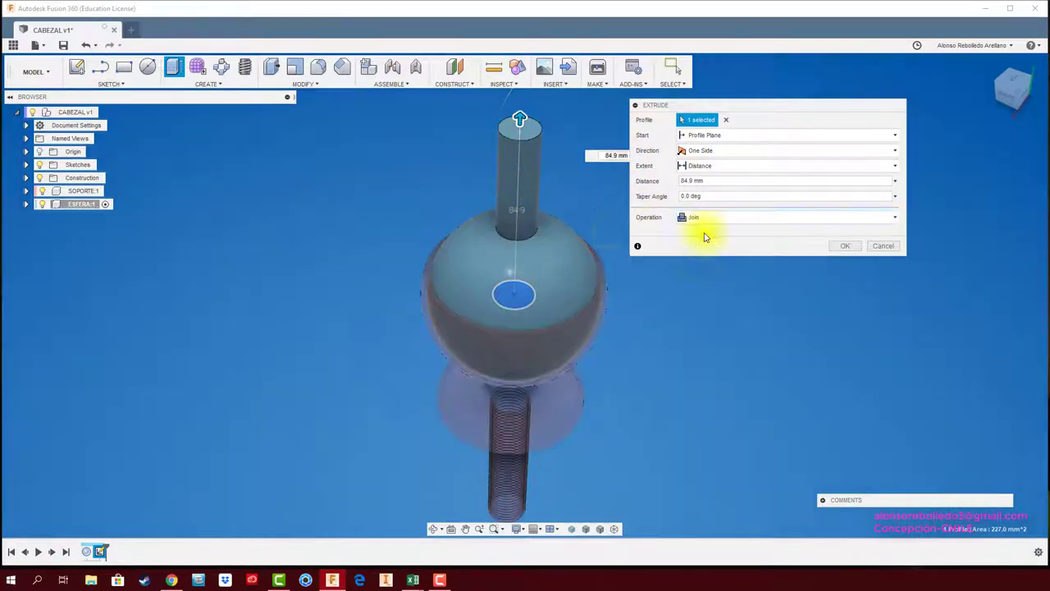
click(839, 250)
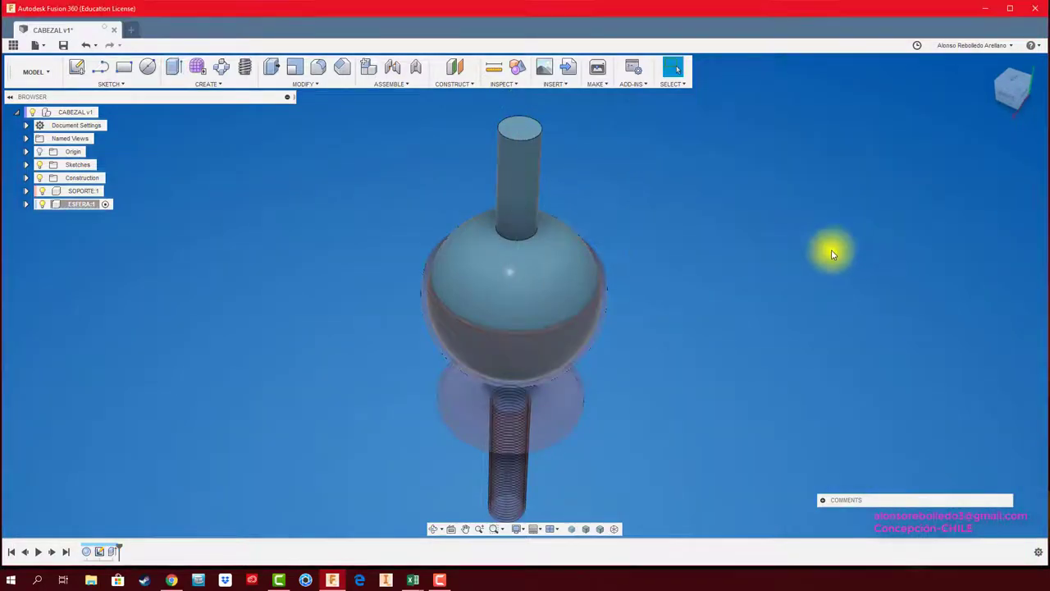
Step: Activate CABEZAL and add a Section Analysis along the YZ plane through the assembly
click(106, 112)
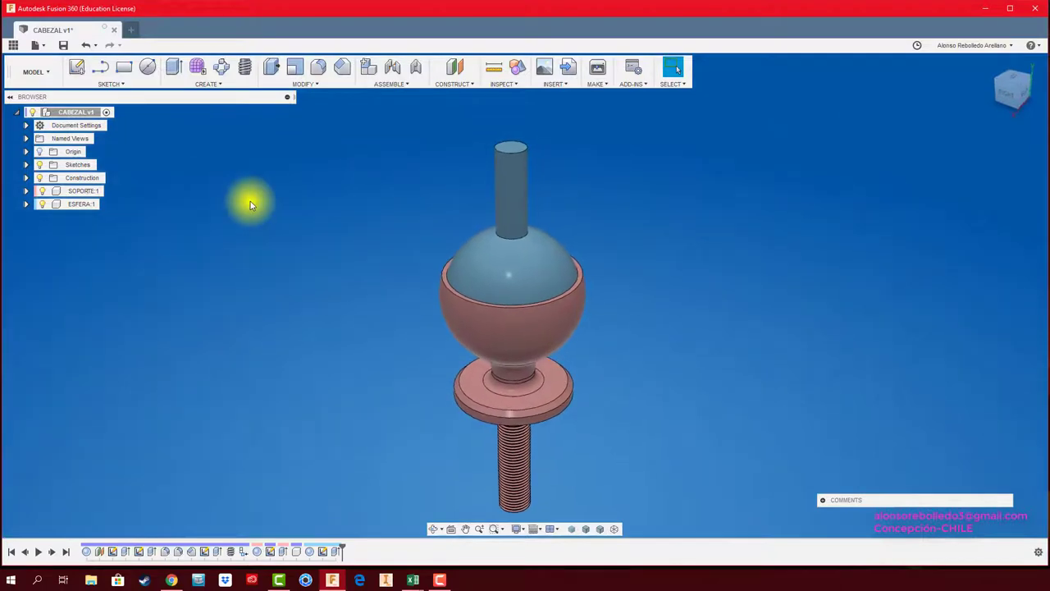
click(500, 83)
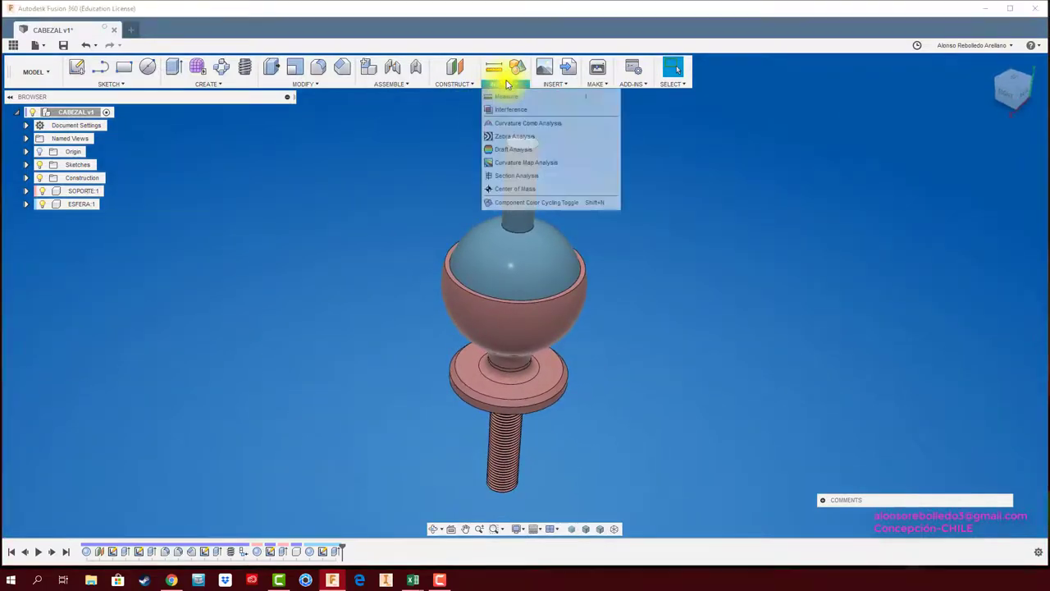
click(515, 176)
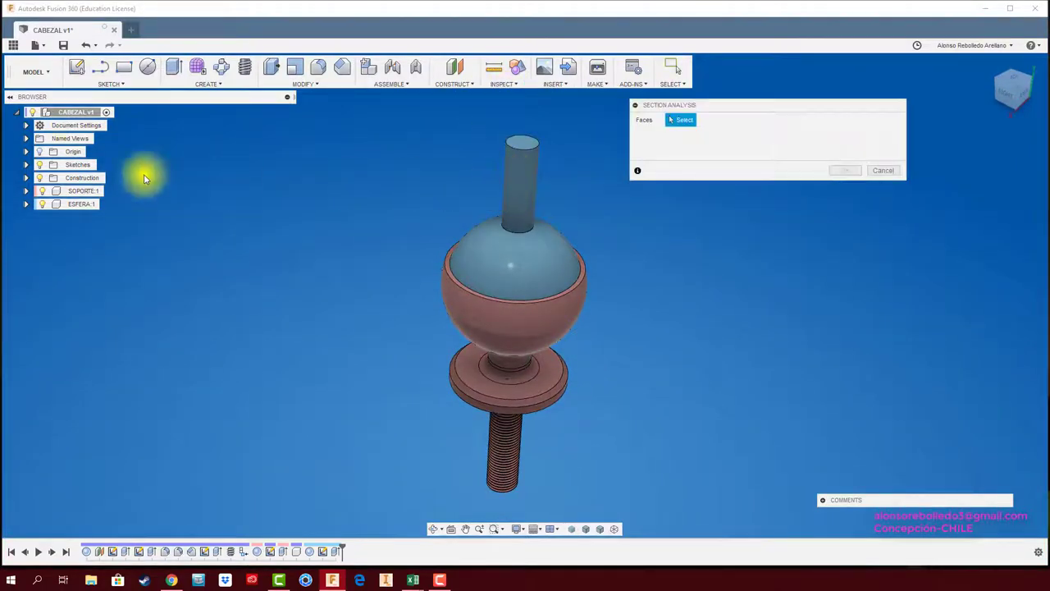
click(472, 238)
mouse_move(462, 312)
shift+middle_down()
mouse_move(698, 270)
mouse_move(474, 286)
shift+middle_up()
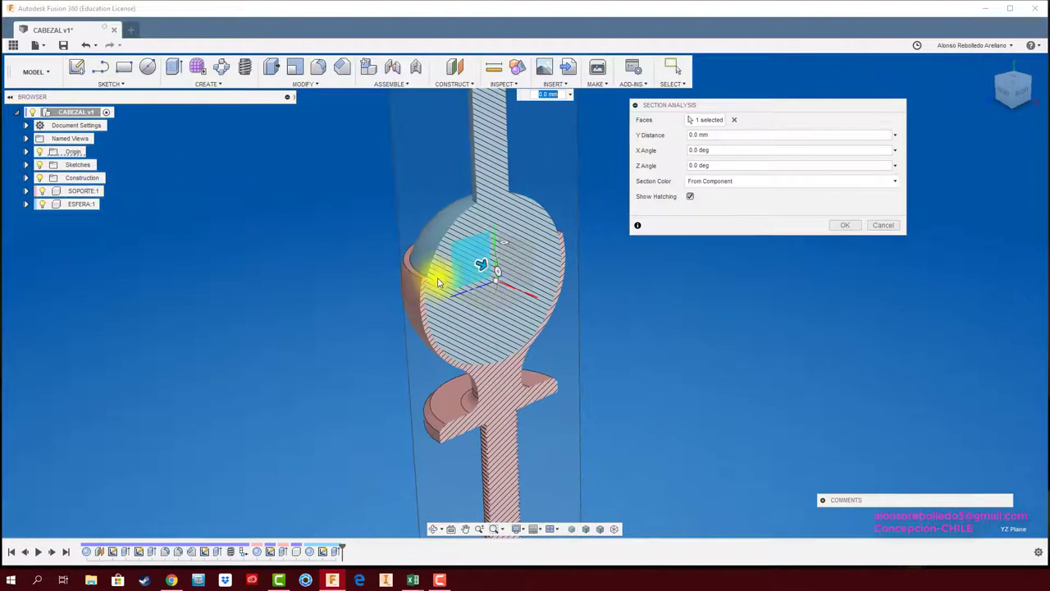
shift+middle_drag(481, 156, 486, 182)
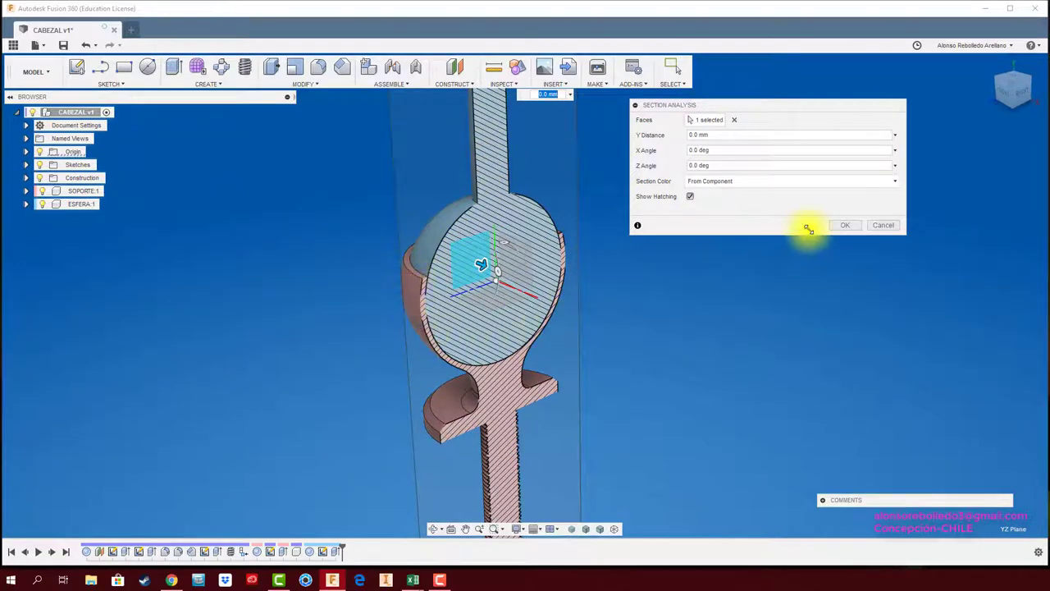
click(843, 224)
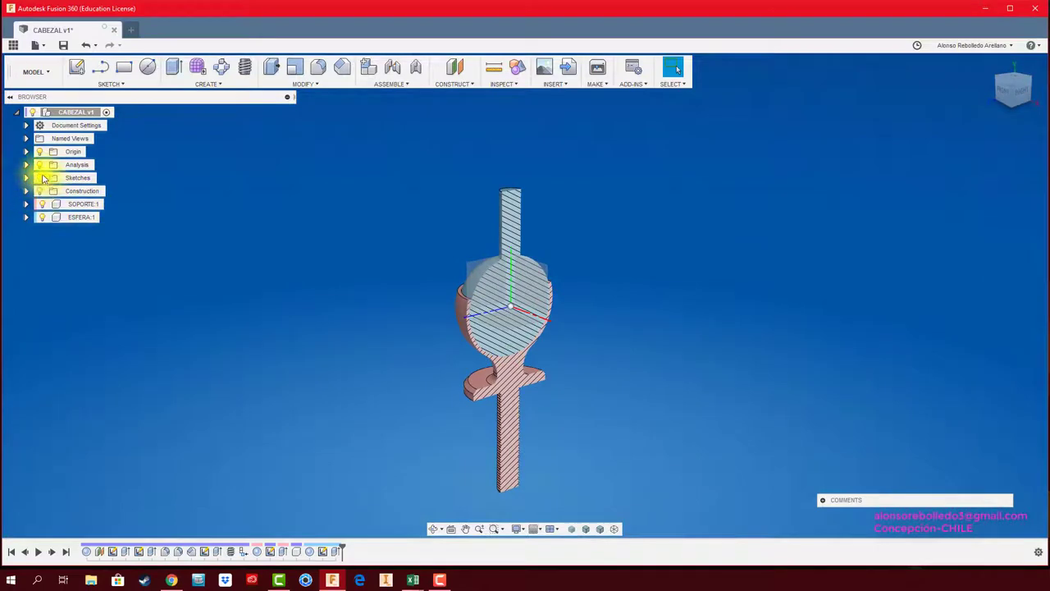
Step: Hide the section and move the handled ESFERA sphere out beside the cup, capturing its position
click(40, 165)
mouse_move(225, 225)
shift+middle_down()
mouse_move(553, 288)
mouse_move(586, 281)
mouse_move(522, 247)
shift+middle_up()
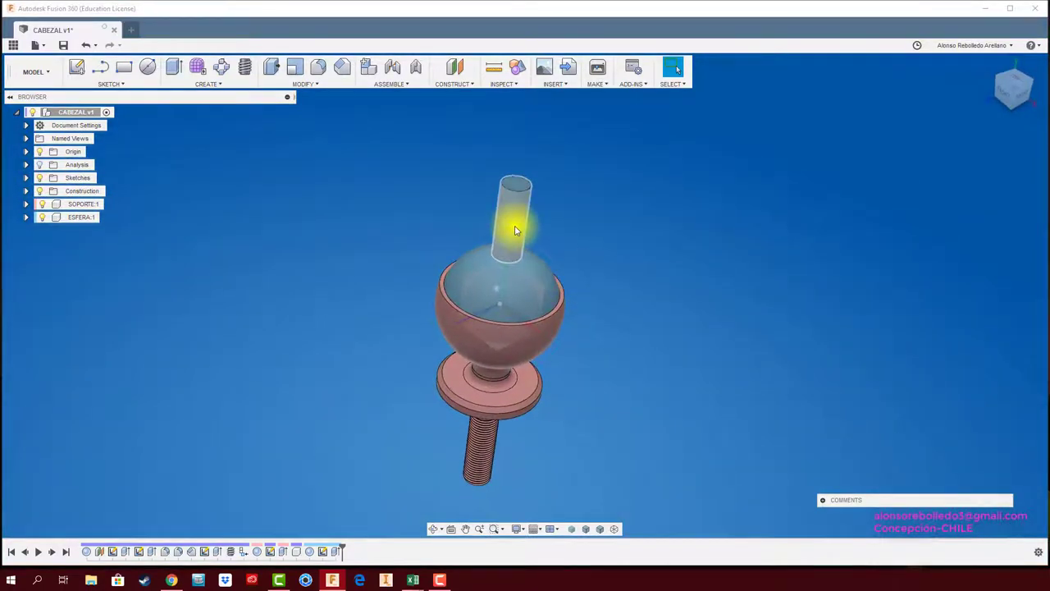
mouse_move(503, 222)
mouse_down()
mouse_move(746, 188)
mouse_move(729, 218)
mouse_move(791, 217)
mouse_move(715, 211)
mouse_move(788, 227)
mouse_move(719, 265)
mouse_move(692, 263)
mouse_move(745, 248)
mouse_up()
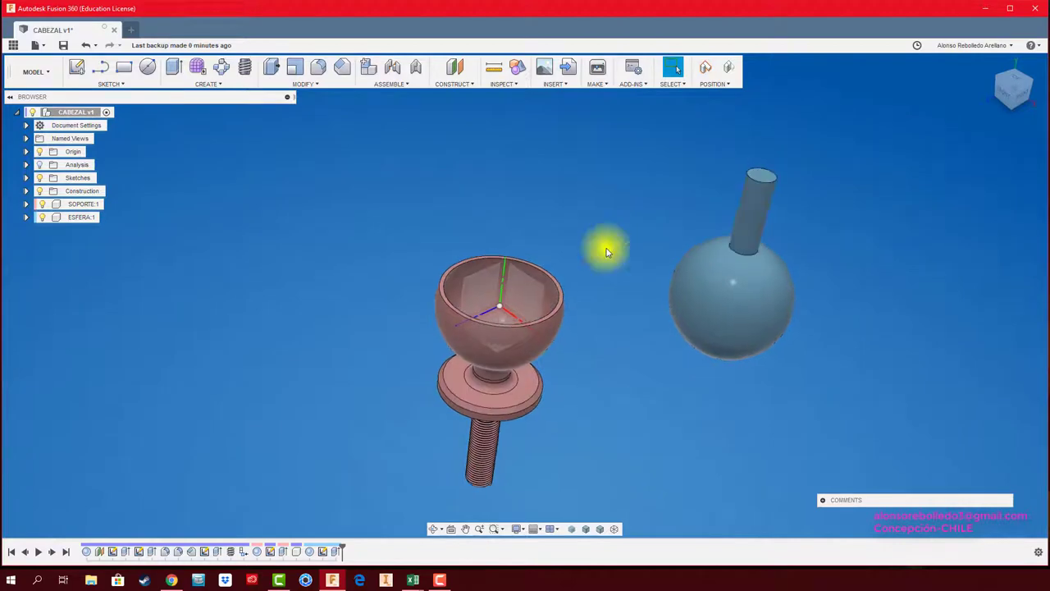
right_click(86, 206)
click(140, 227)
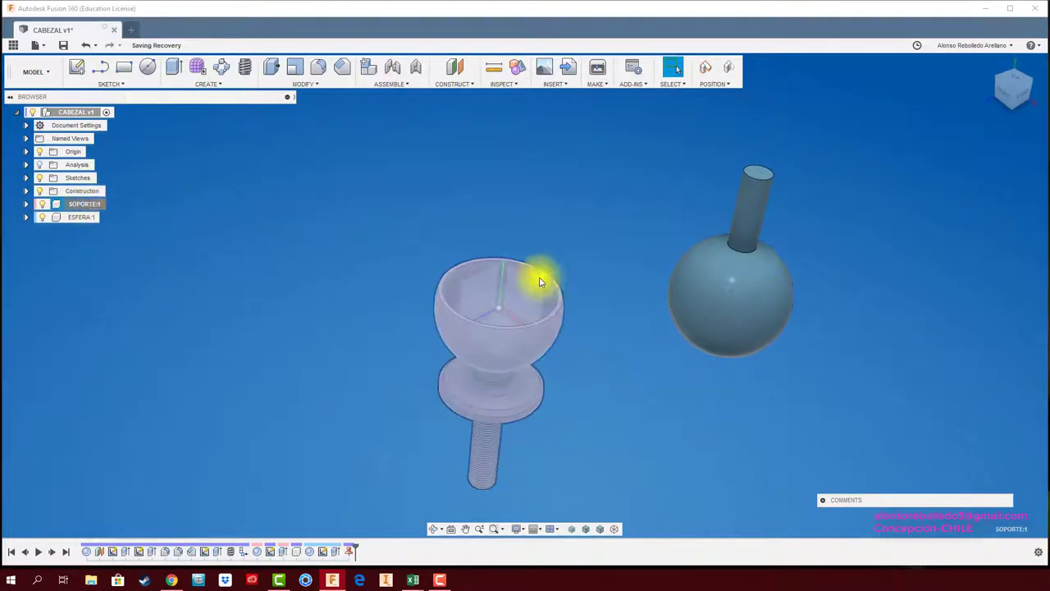
click(645, 326)
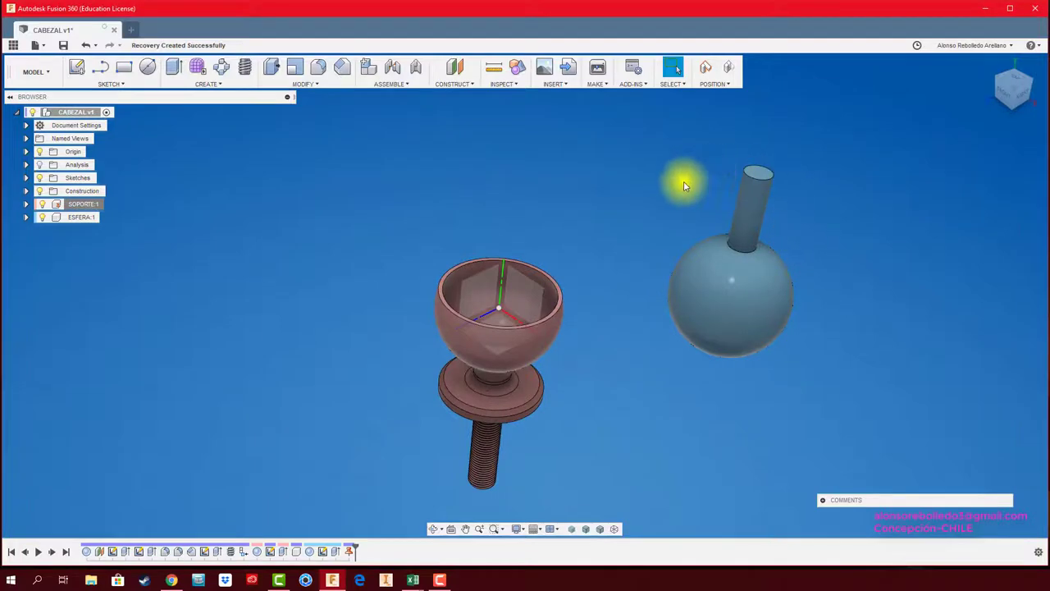
drag(740, 312, 608, 248)
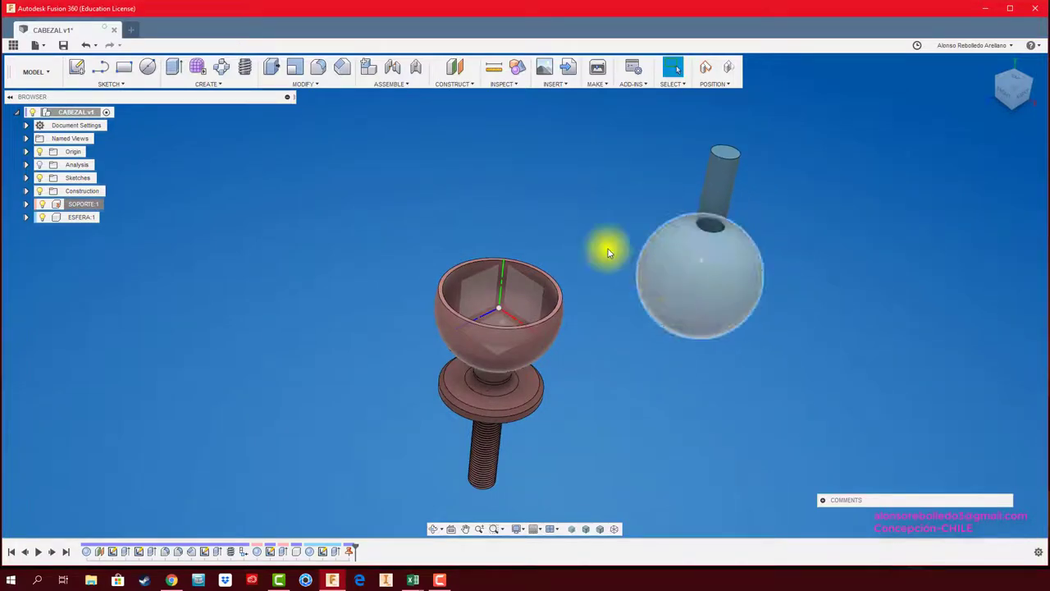
click(396, 85)
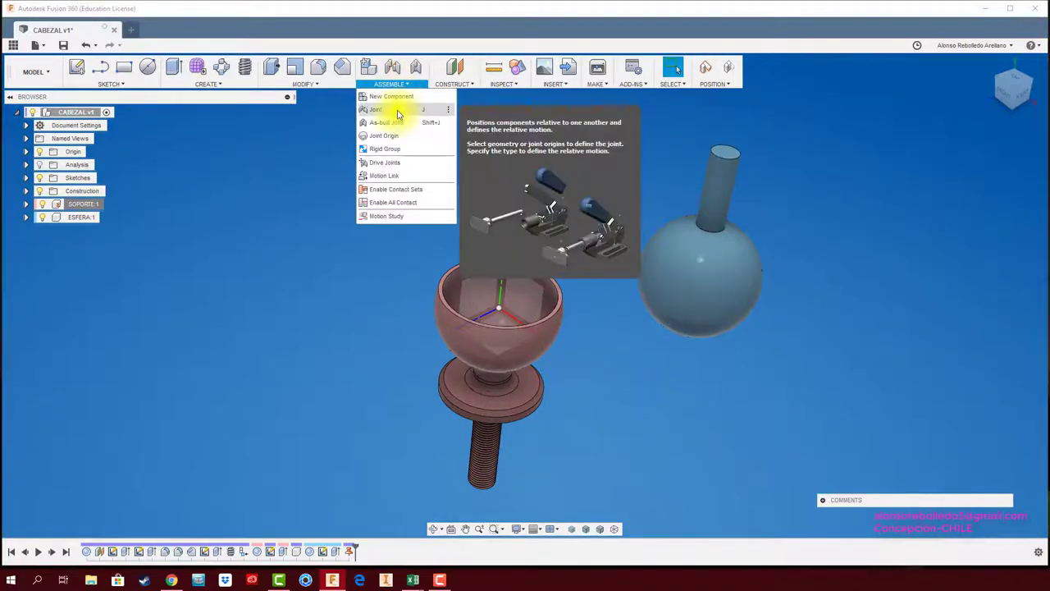
Step: Ball-joint the sphere's centre to the cup's centre with a Z pitch axis, keeping the captured position
click(397, 112)
click(748, 298)
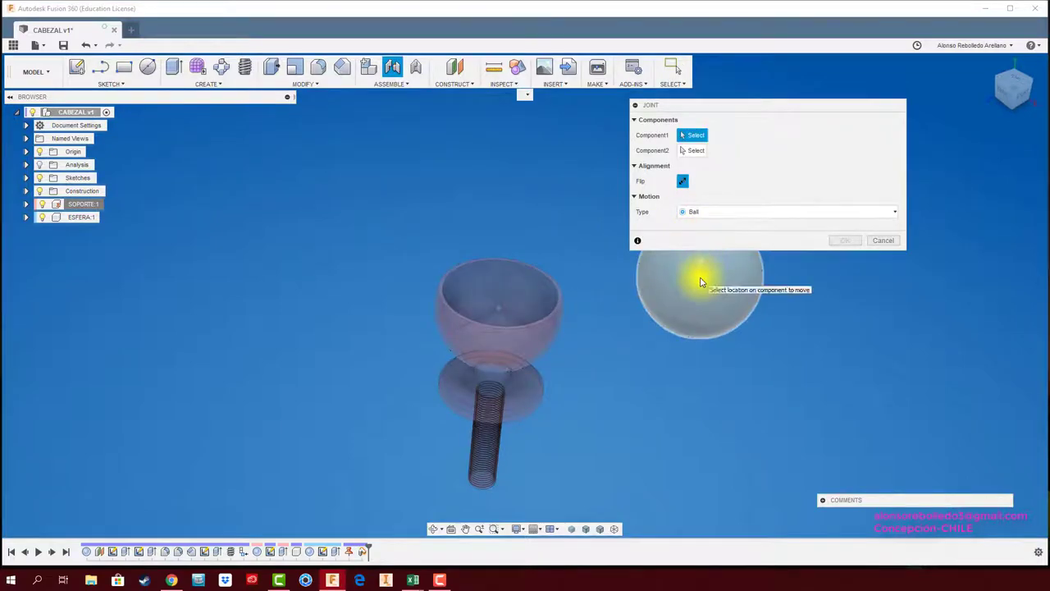
click(699, 279)
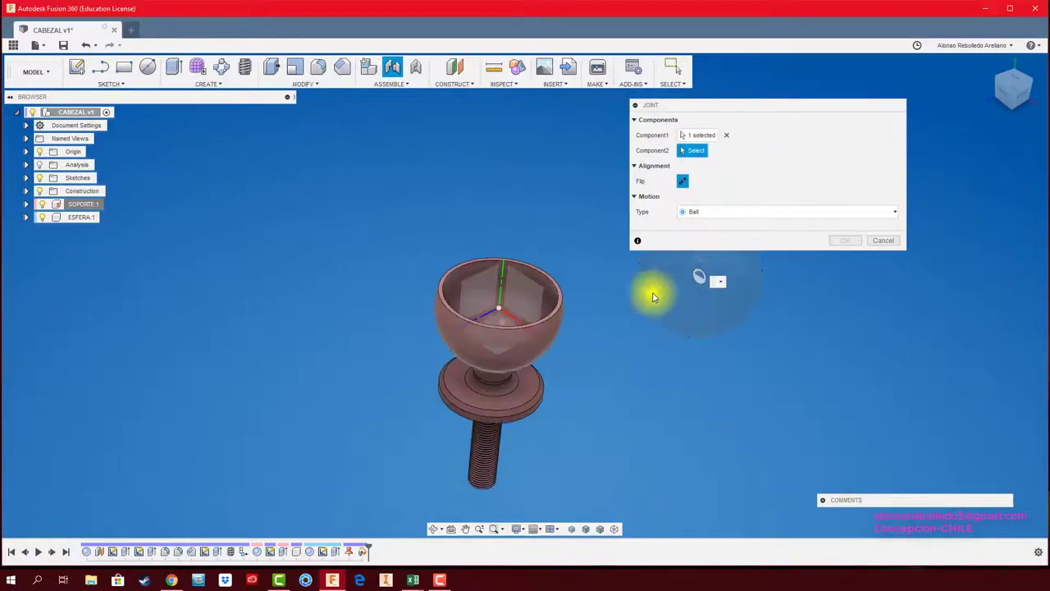
click(497, 312)
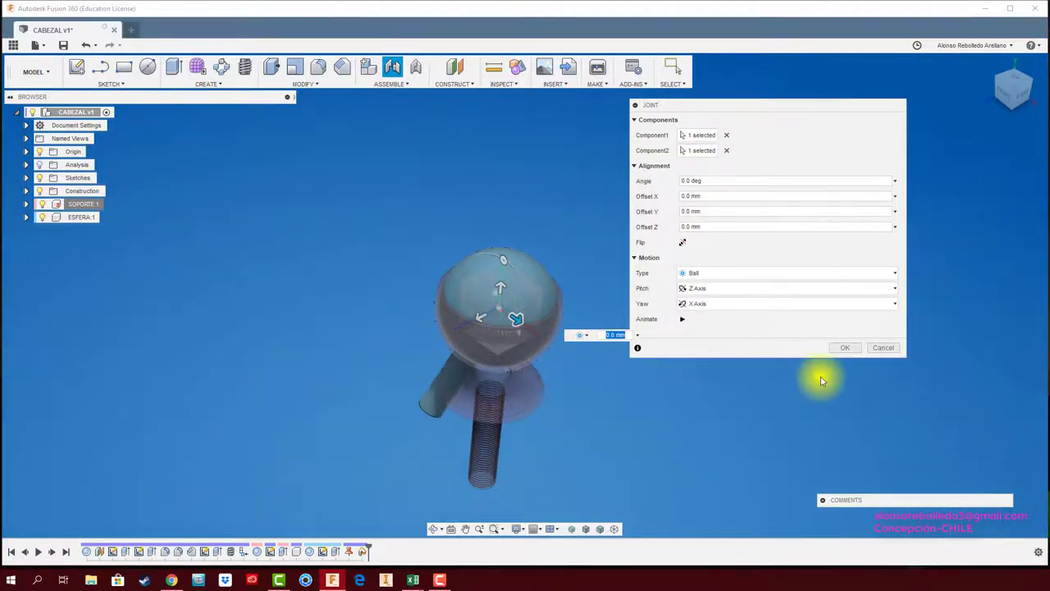
click(733, 296)
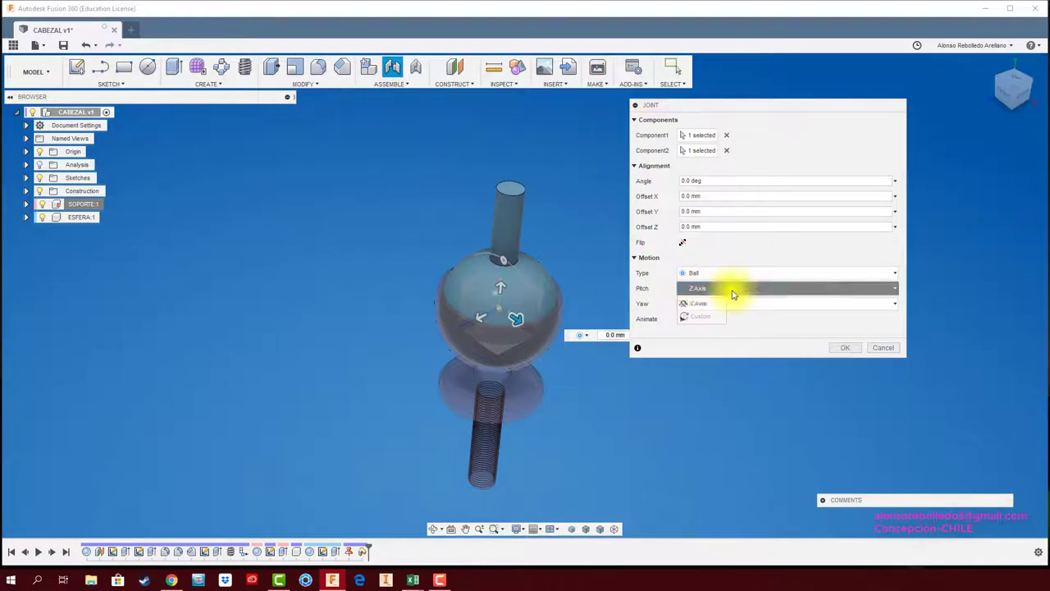
click(746, 336)
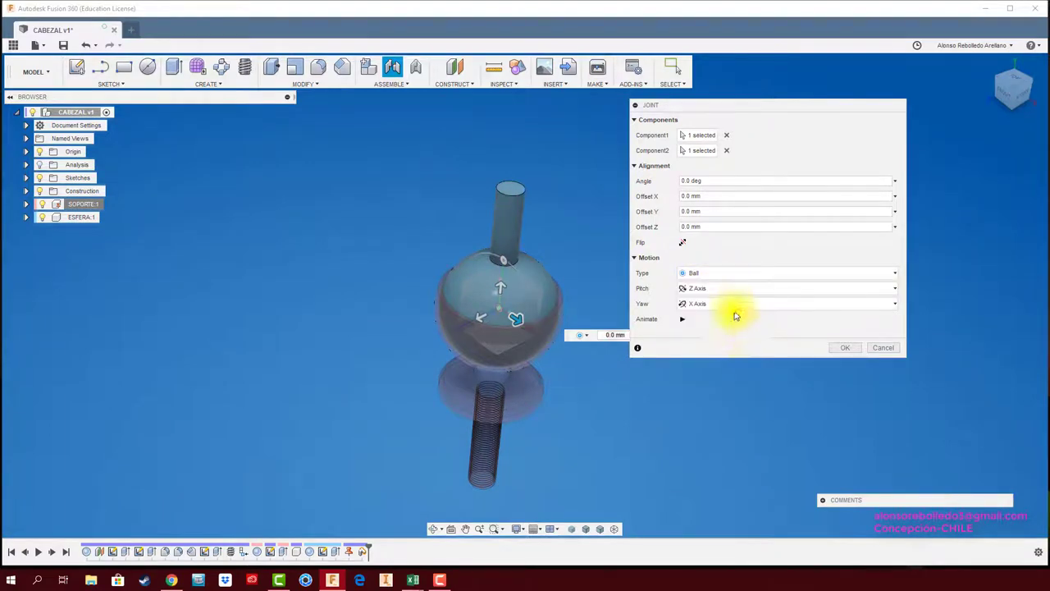
click(684, 321)
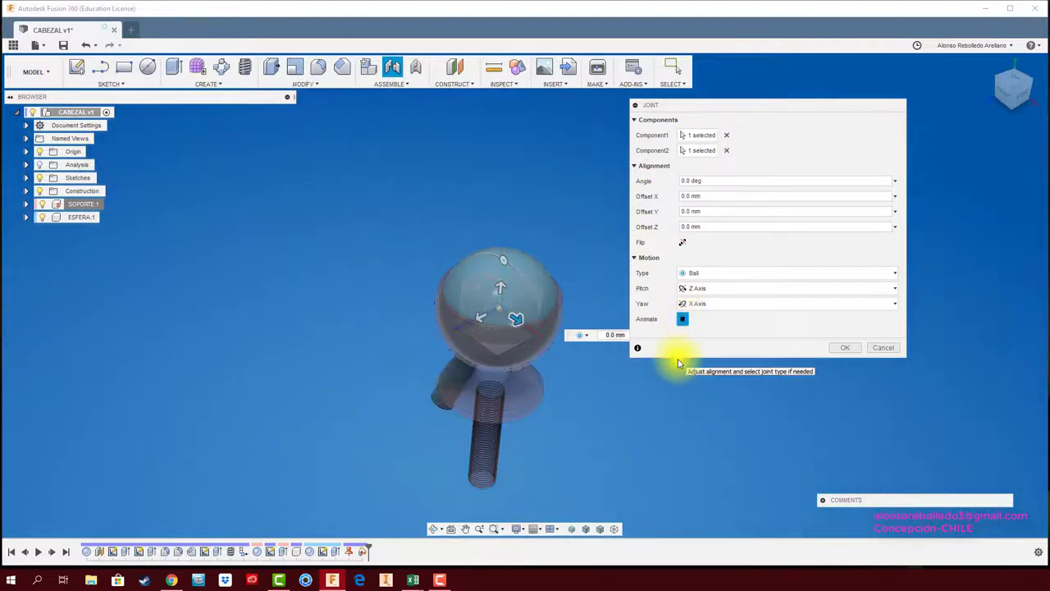
click(844, 347)
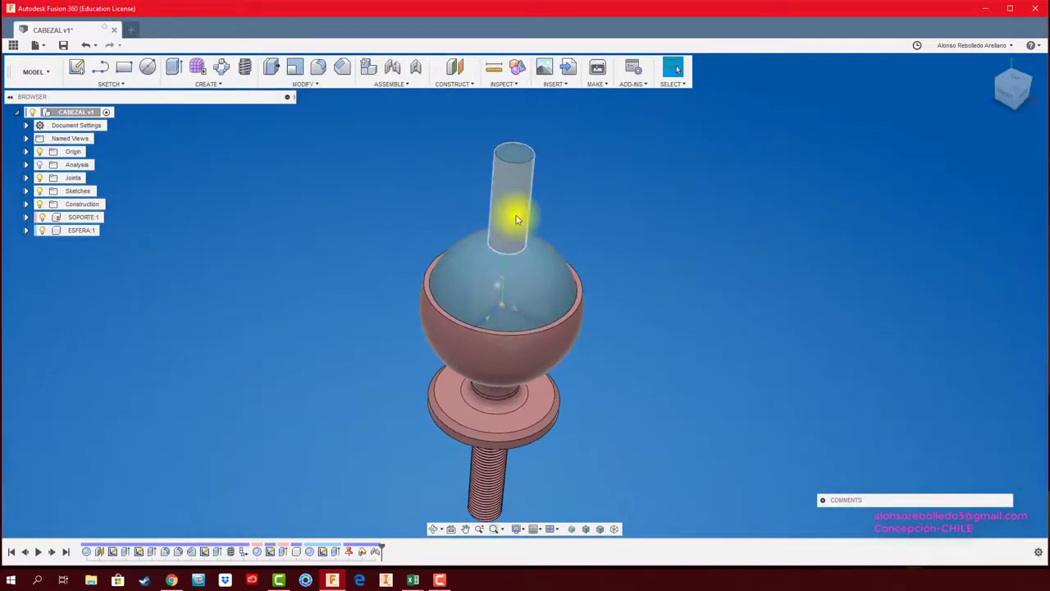
Step: Swing the handle sideways, lower-left and upward around the ball joint to test its motion
mouse_move(511, 216)
mouse_down()
mouse_move(566, 244)
mouse_move(514, 204)
mouse_move(568, 209)
mouse_move(574, 199)
mouse_move(595, 237)
mouse_up()
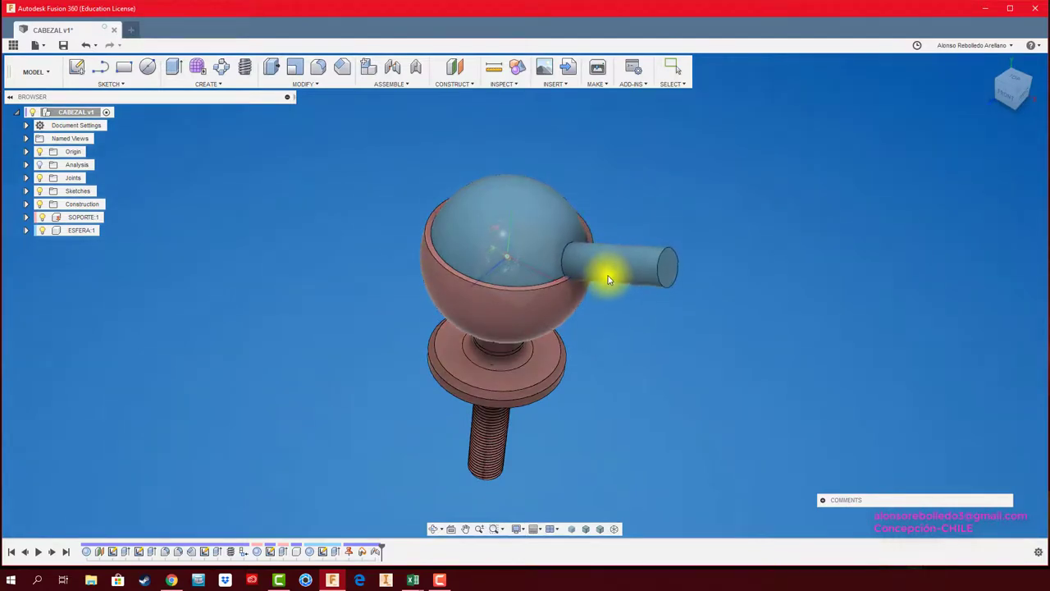
mouse_move(612, 302)
mouse_down()
mouse_move(612, 330)
mouse_move(581, 356)
mouse_move(467, 363)
mouse_move(343, 333)
mouse_move(328, 284)
mouse_move(370, 171)
mouse_move(366, 188)
mouse_move(379, 204)
mouse_up()
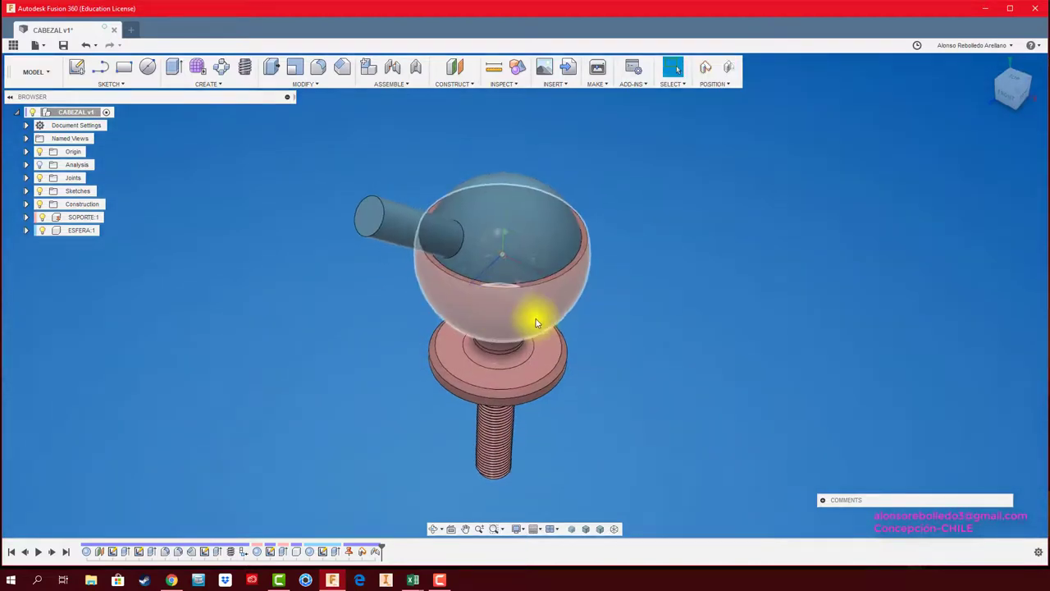
scroll(677, 320, up, 2)
scroll(484, 258, up, 3)
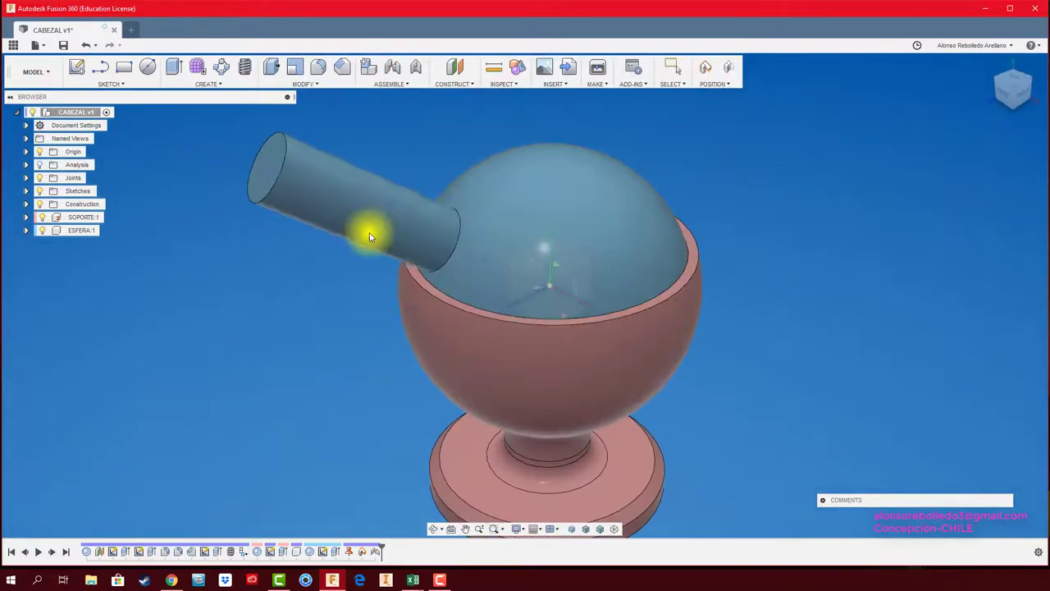
mouse_move(355, 265)
mouse_down()
mouse_move(352, 248)
mouse_move(375, 218)
mouse_move(361, 228)
mouse_up()
scroll(324, 246, down, 1)
scroll(324, 246, down, 1)
scroll(324, 246, down, 2)
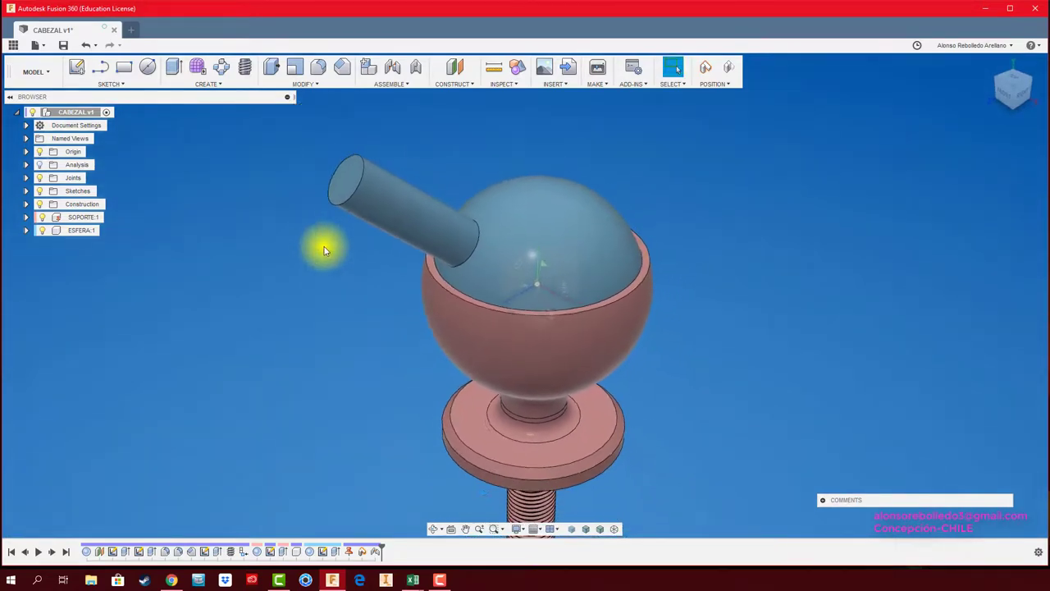
scroll(324, 249, down, 1)
click(398, 85)
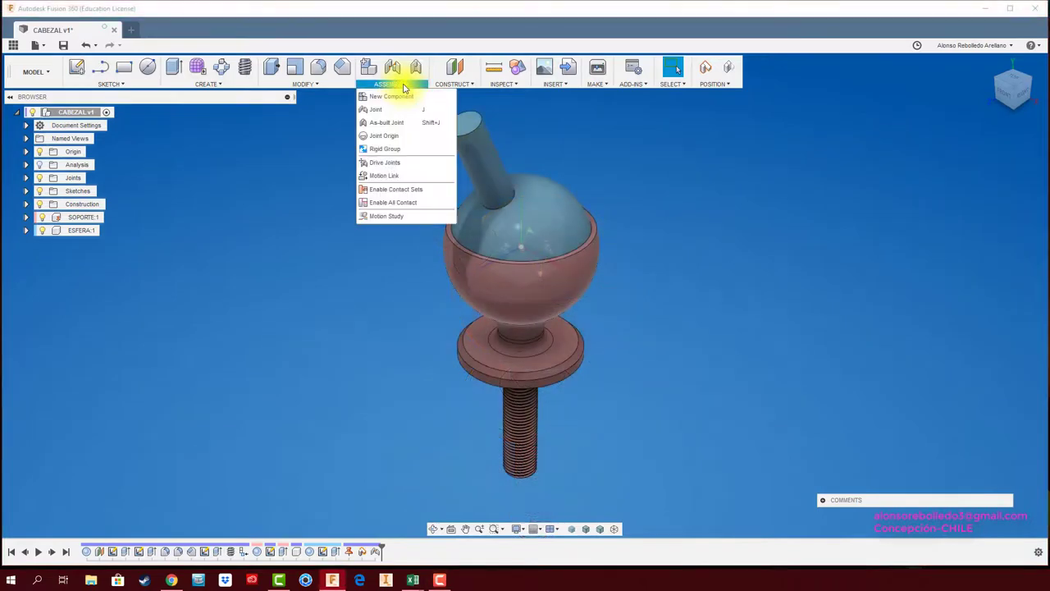
Step: Enable contact sets and create a contact set containing ESFERA:1 and SOPORTE:1
click(402, 193)
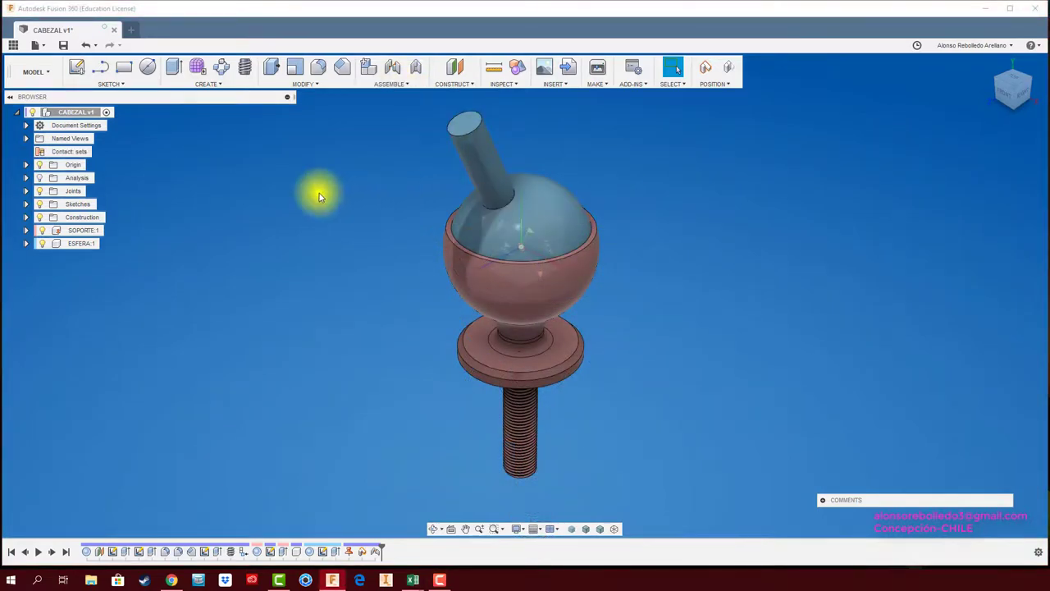
right_click(79, 156)
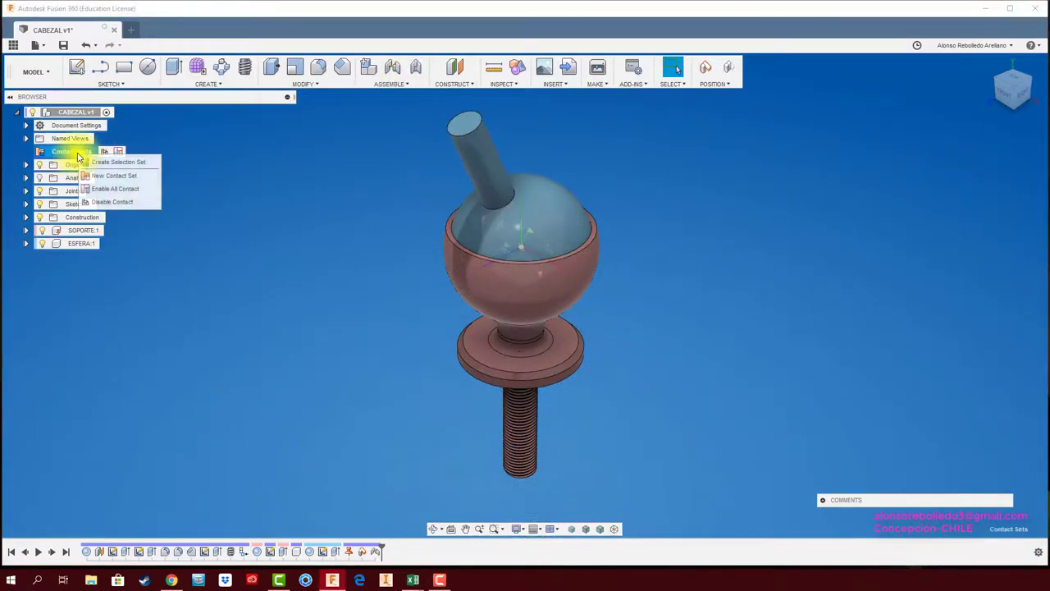
click(115, 176)
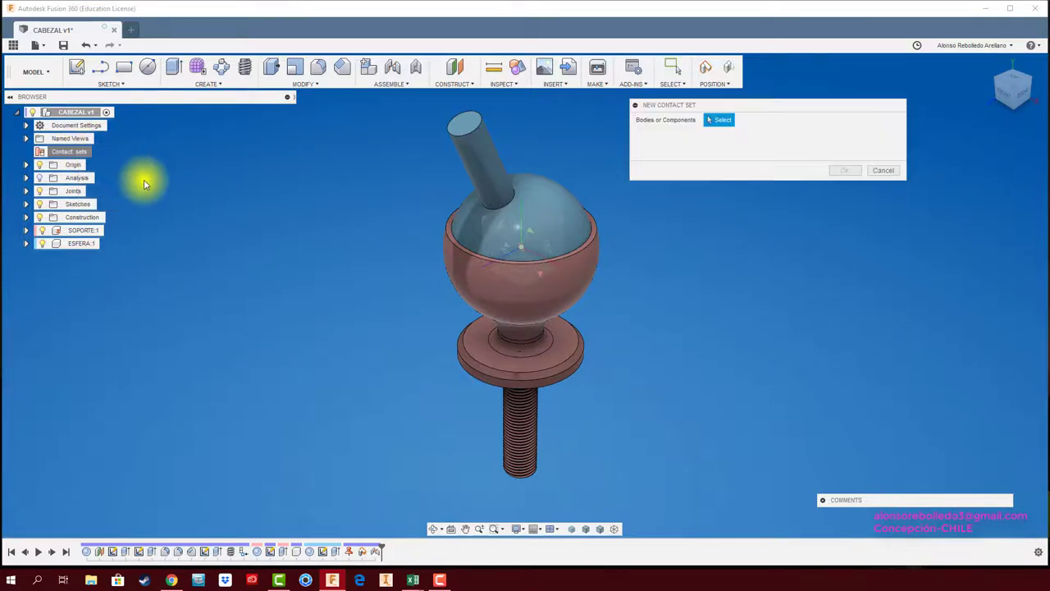
click(513, 224)
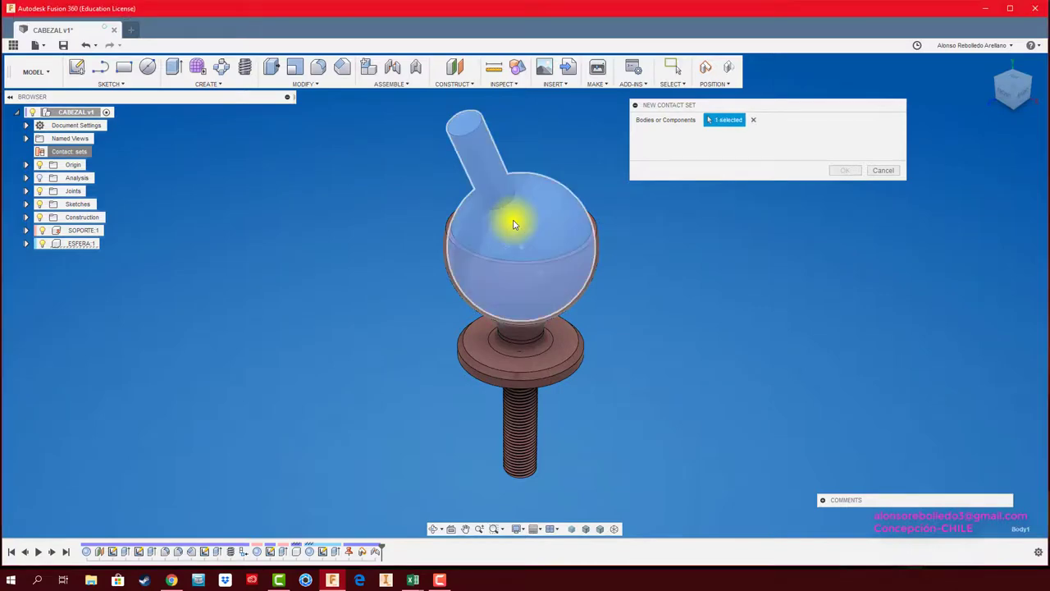
click(437, 284)
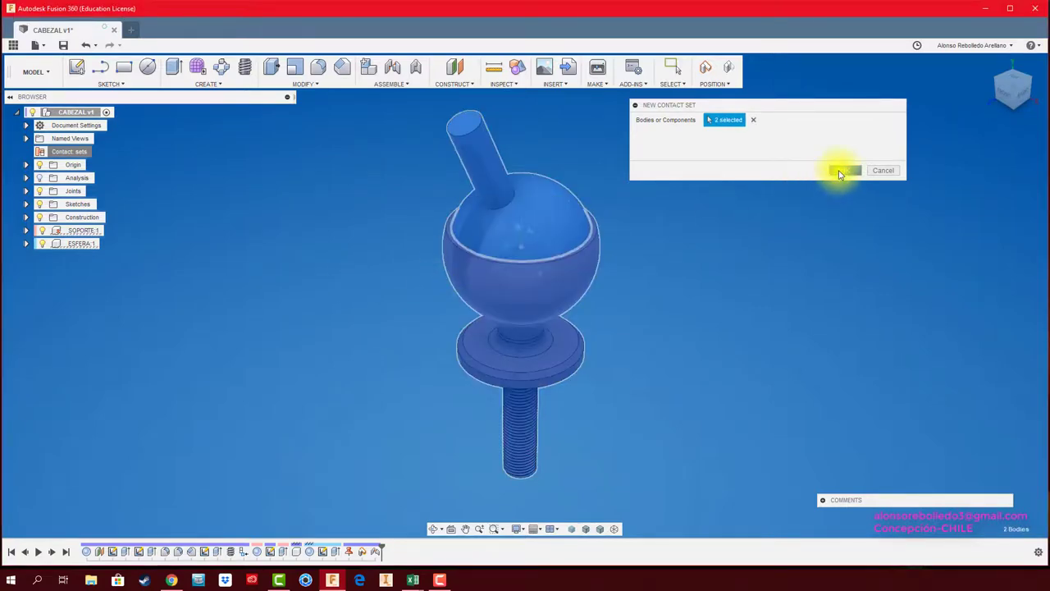
click(842, 172)
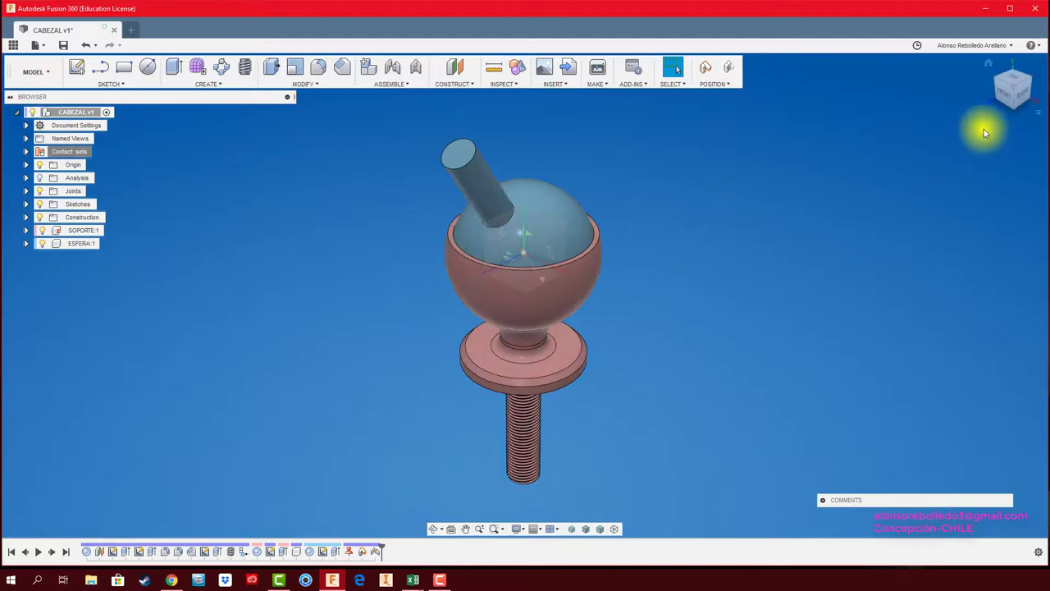
Step: View the assembly from the Right side, then return to the Home view
click(1023, 98)
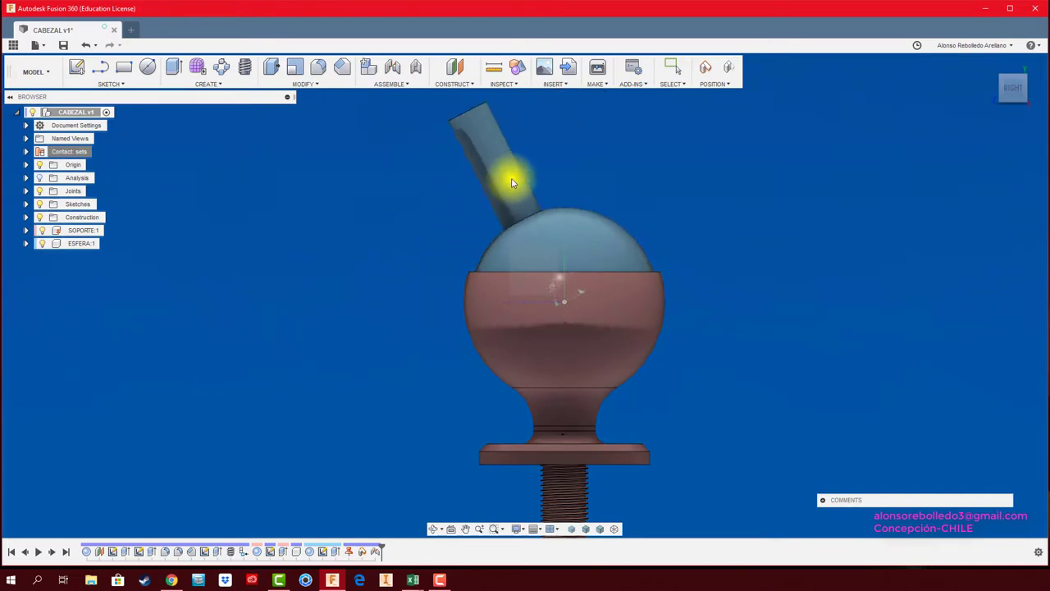
key(F6)
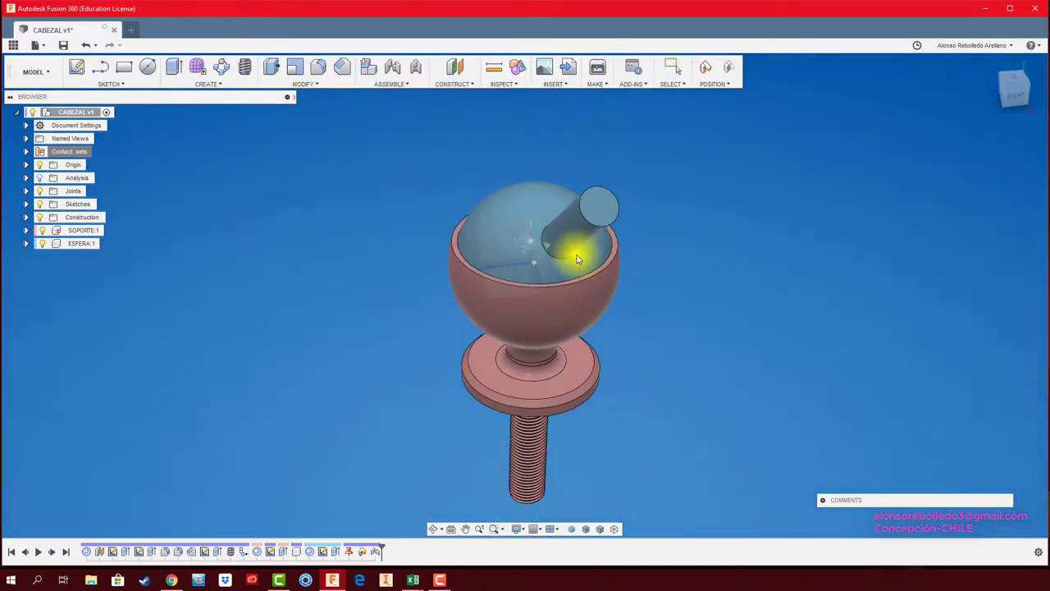